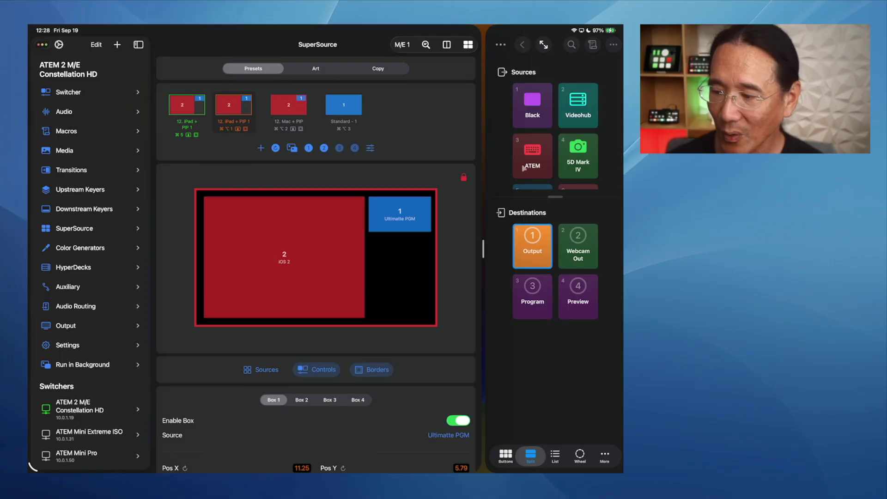
- Enlarge the Sources pane so the iPad and Color Bars sources fit above Destinations
{"action": "left_click_drag", "start_coordinate": [561, 198], "coordinate": [560, 265]}
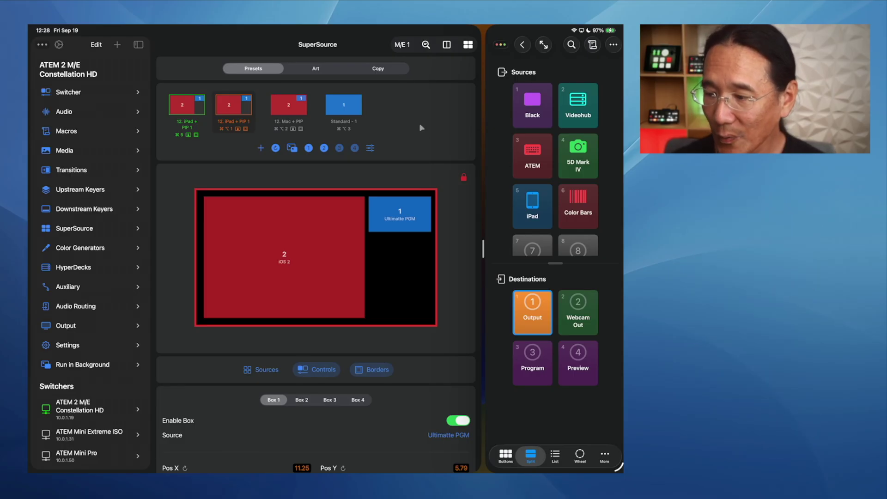
{"action": "scroll", "coordinate": [419, 109], "scroll_direction": "down", "scroll_amount": 3}
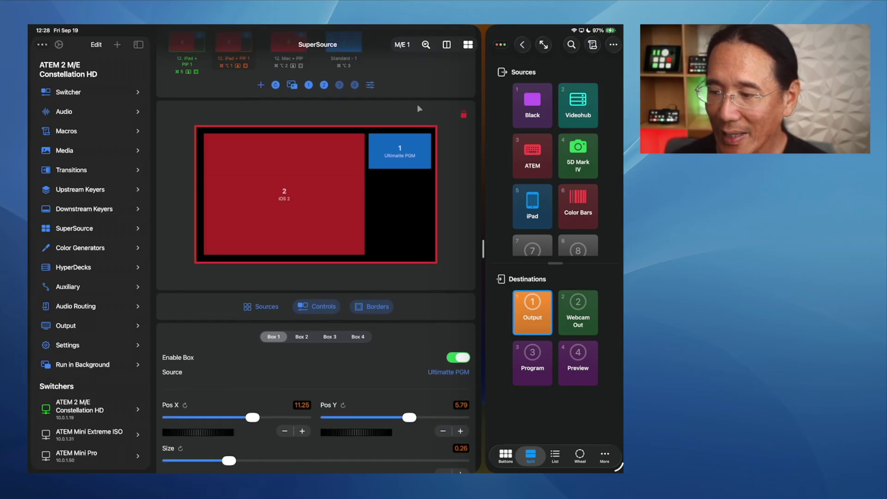
{"action": "scroll", "coordinate": [419, 109], "scroll_direction": "up", "scroll_amount": 3}
{"action": "scroll", "coordinate": [419, 109], "scroll_direction": "down", "scroll_amount": 8}
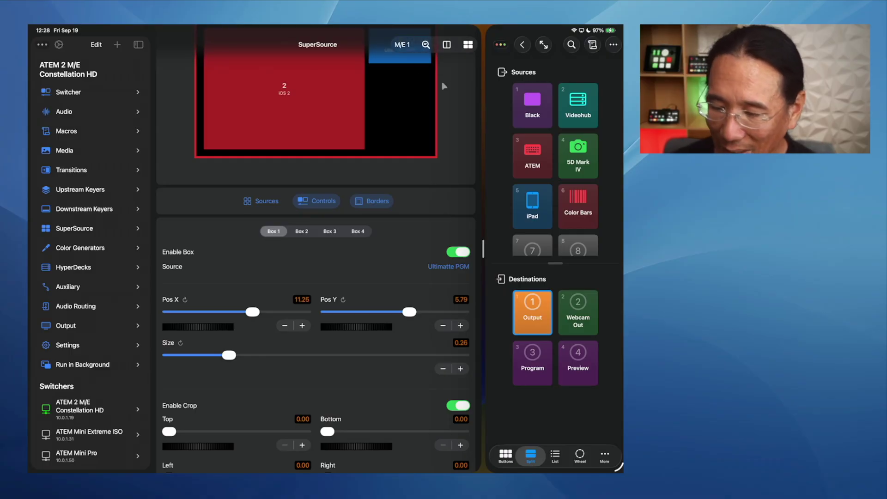
{"action": "scroll", "coordinate": [444, 93], "scroll_direction": "up", "scroll_amount": 1}
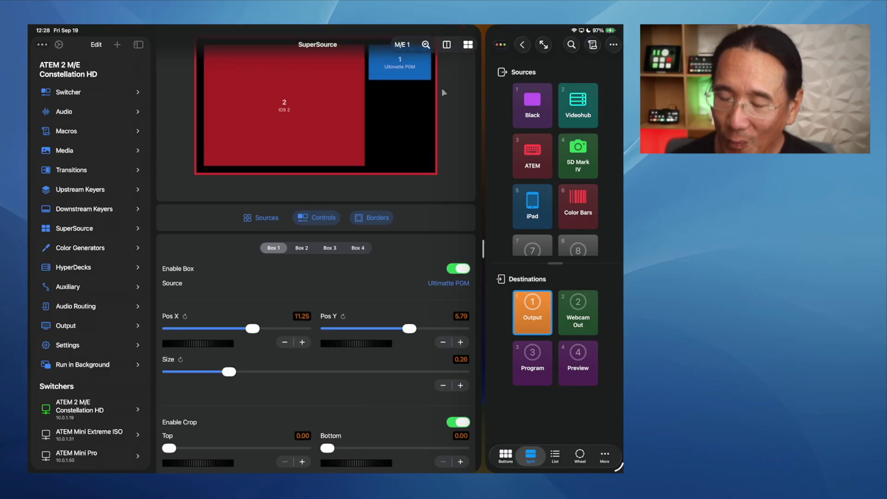
{"action": "scroll", "coordinate": [444, 92], "scroll_direction": "down", "scroll_amount": 3}
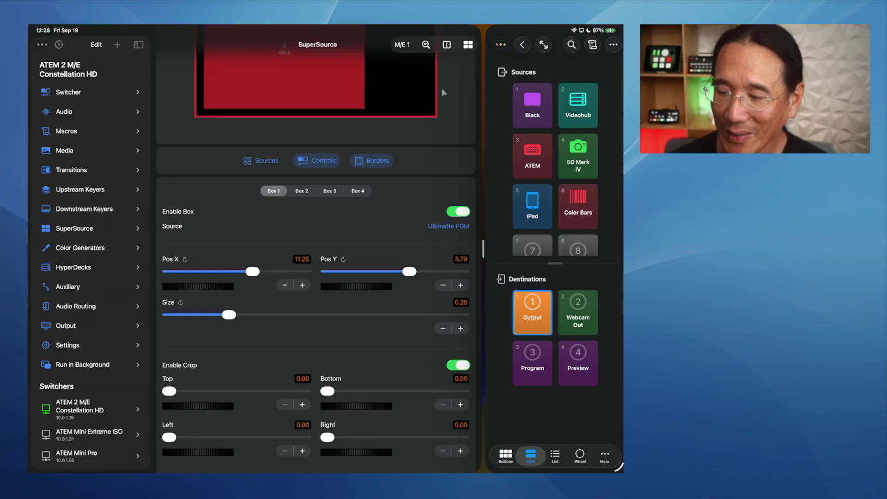
{"action": "scroll", "coordinate": [444, 93], "scroll_direction": "up", "scroll_amount": 3}
{"action": "scroll", "coordinate": [444, 93], "scroll_direction": "down", "scroll_amount": 5}
{"action": "scroll", "coordinate": [444, 93], "scroll_direction": "up", "scroll_amount": 8}
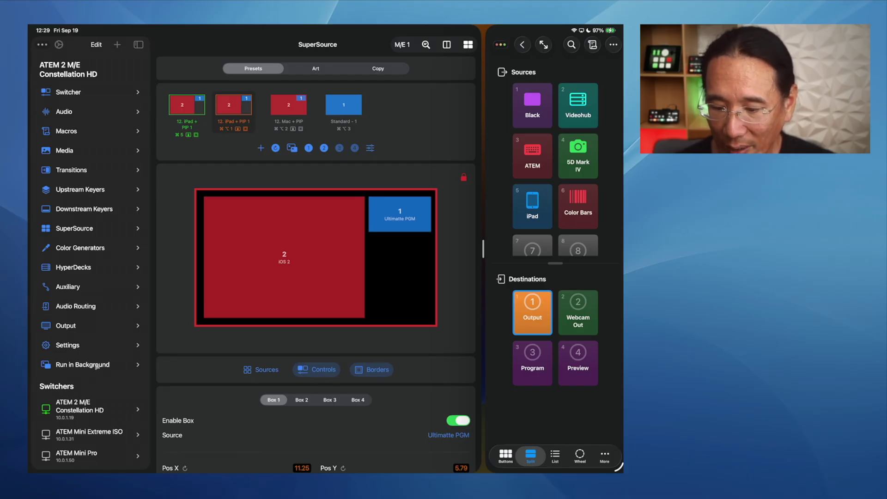
- Go to the Streaming Services Import / Export page offering Streaming.xml file and clipboard options
{"action": "scroll", "coordinate": [83, 323], "scroll_direction": "down", "scroll_amount": 10}
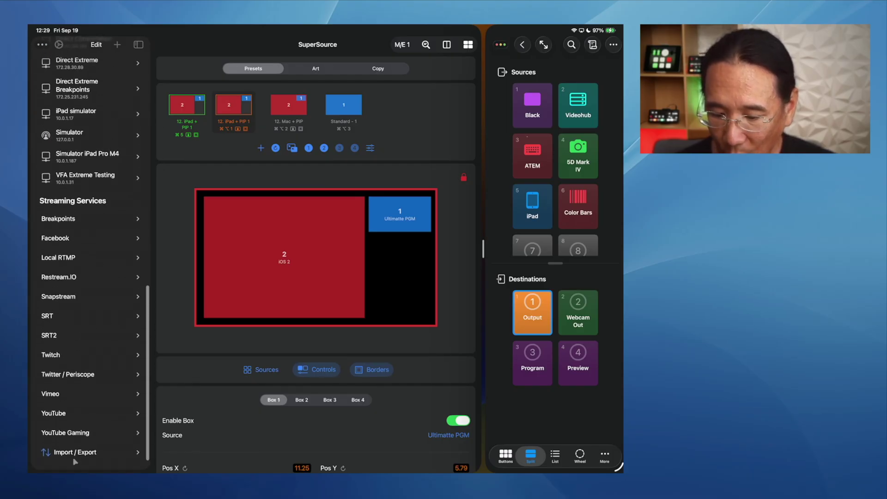
{"action": "left_click", "coordinate": [70, 451]}
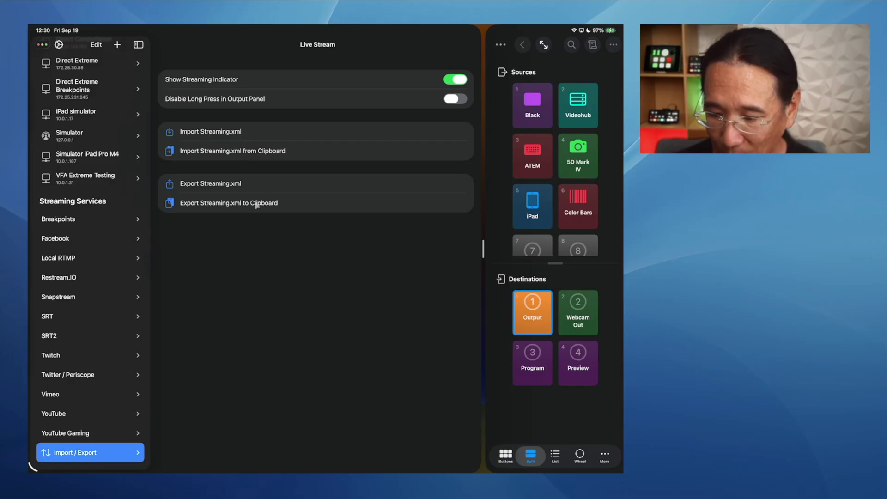
- Export Streaming.xml to the clipboard, delete Breakpoints, then re-import it choosing Replace
{"action": "left_click", "coordinate": [257, 205]}
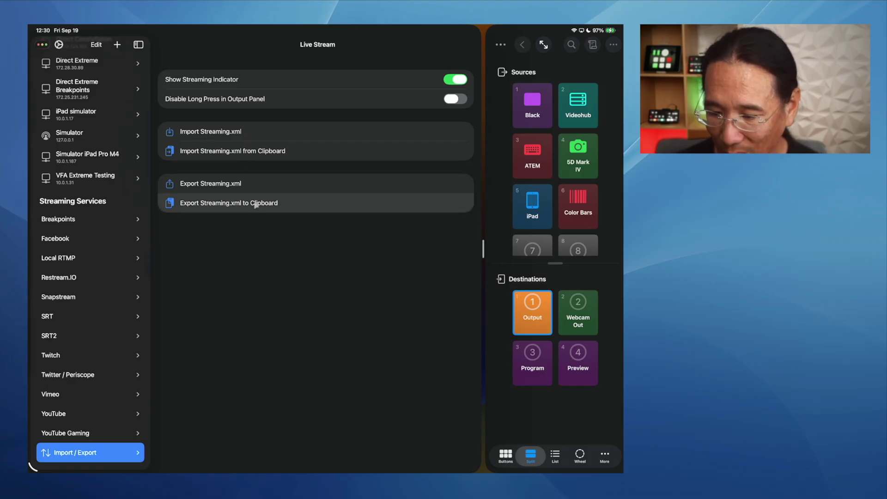
{"action": "scroll", "coordinate": [109, 225], "scroll_direction": "right", "scroll_amount": 3}
{"action": "left_click", "coordinate": [118, 222]}
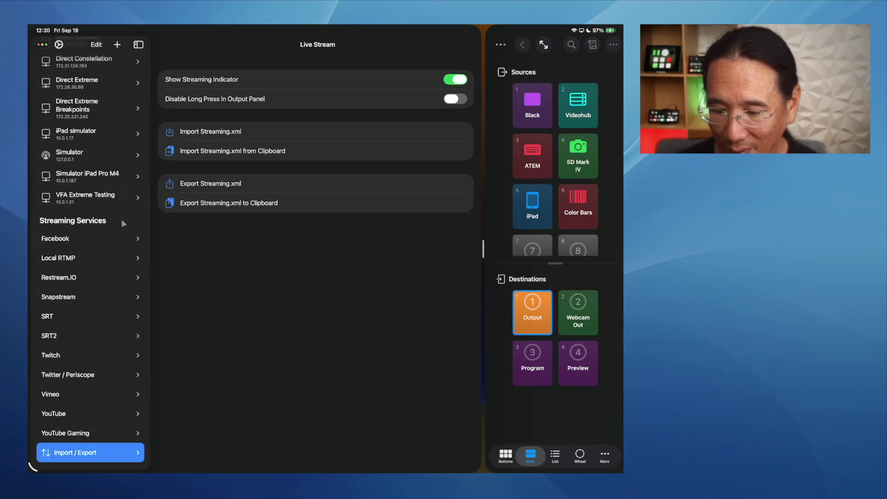
{"action": "left_click", "coordinate": [256, 153]}
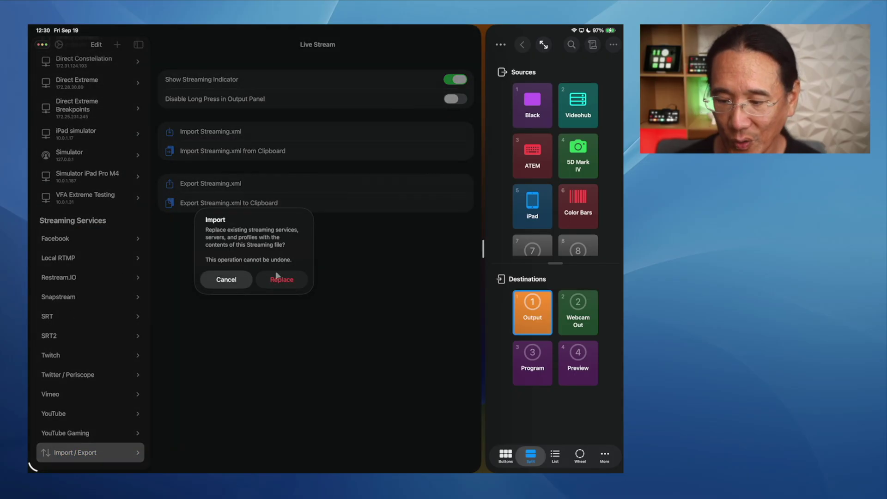
{"action": "left_click", "coordinate": [288, 285]}
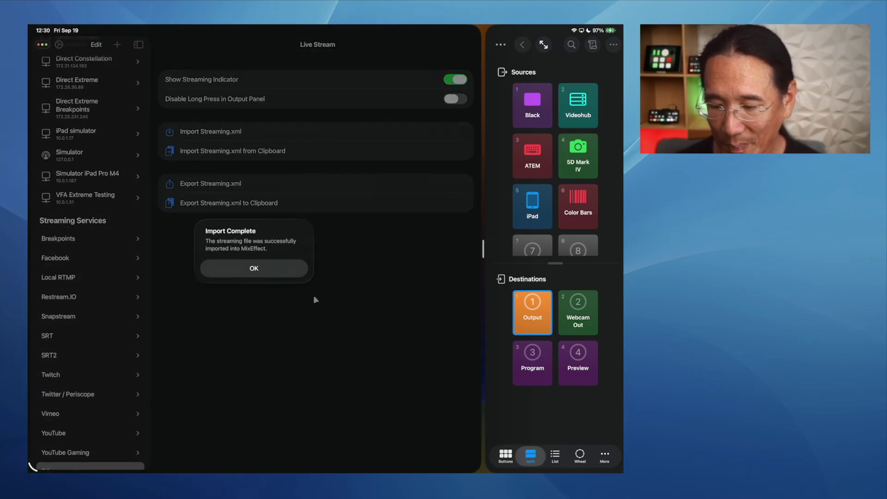
{"action": "left_click", "coordinate": [266, 274]}
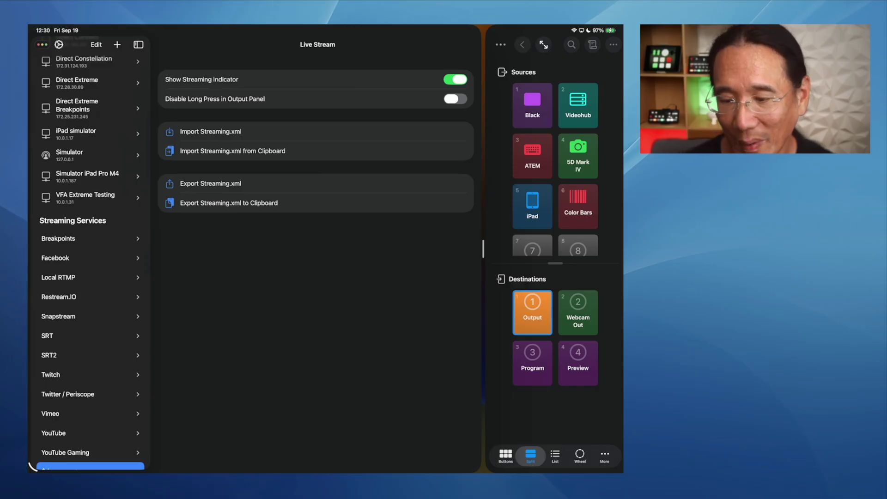
{"action": "scroll", "coordinate": [99, 181], "scroll_direction": "up", "scroll_amount": 10}
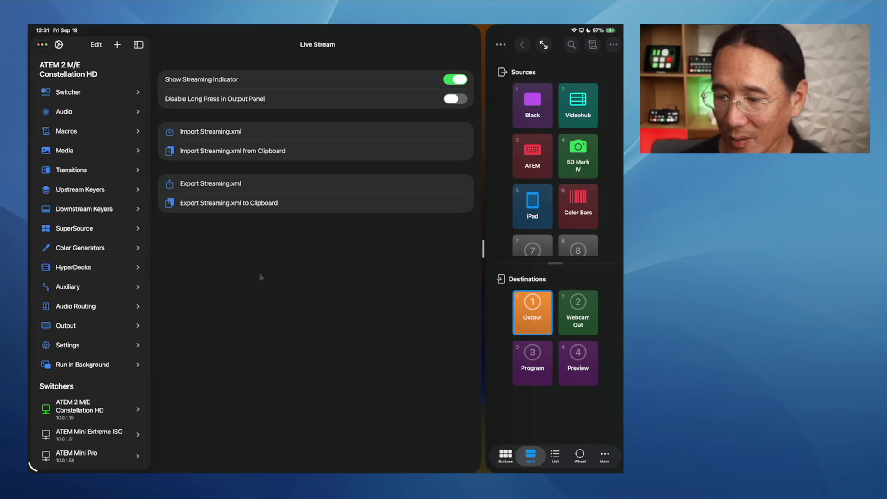
- Show the SuperSource border settings for Box 2
{"action": "left_click", "coordinate": [97, 233]}
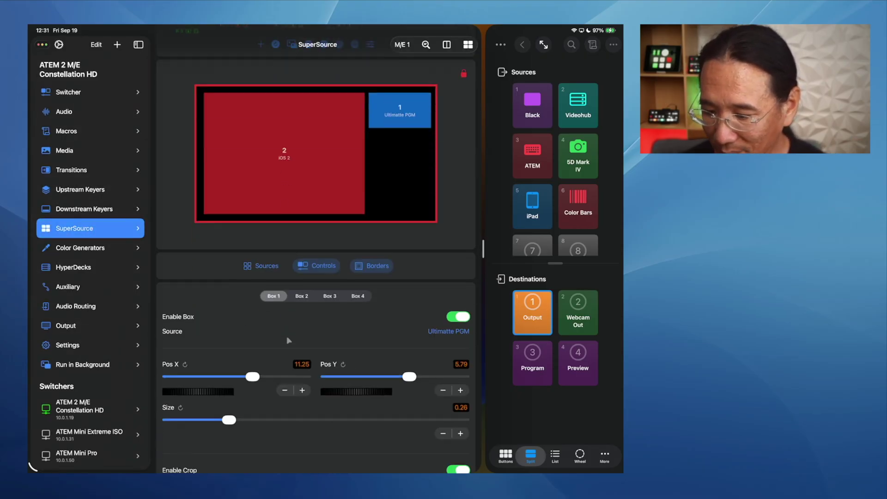
{"action": "left_click", "coordinate": [365, 266]}
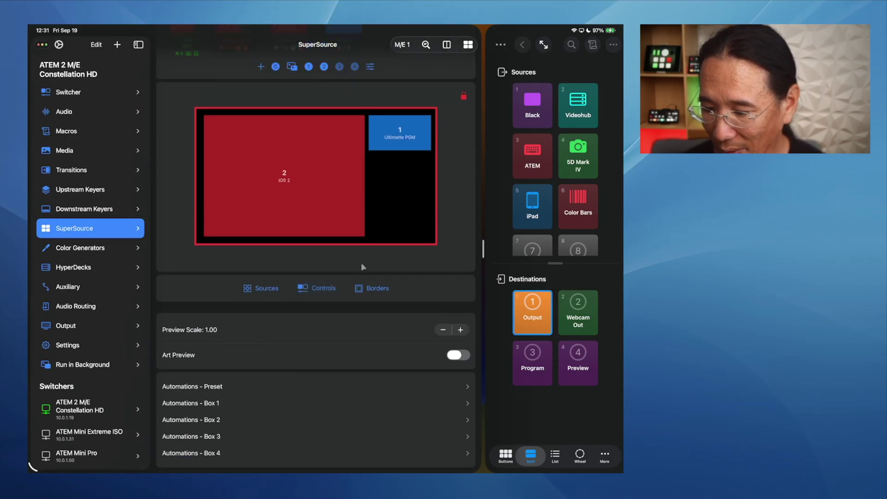
{"action": "left_click", "coordinate": [365, 292]}
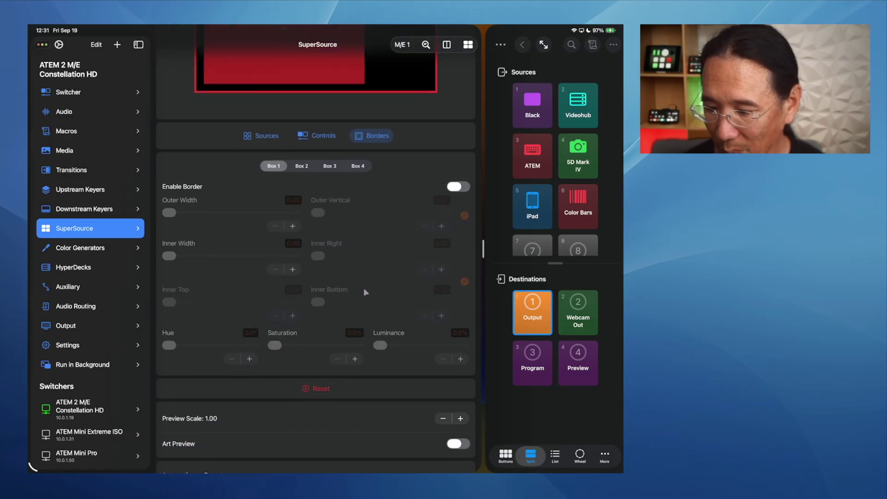
{"action": "left_click", "coordinate": [302, 131]}
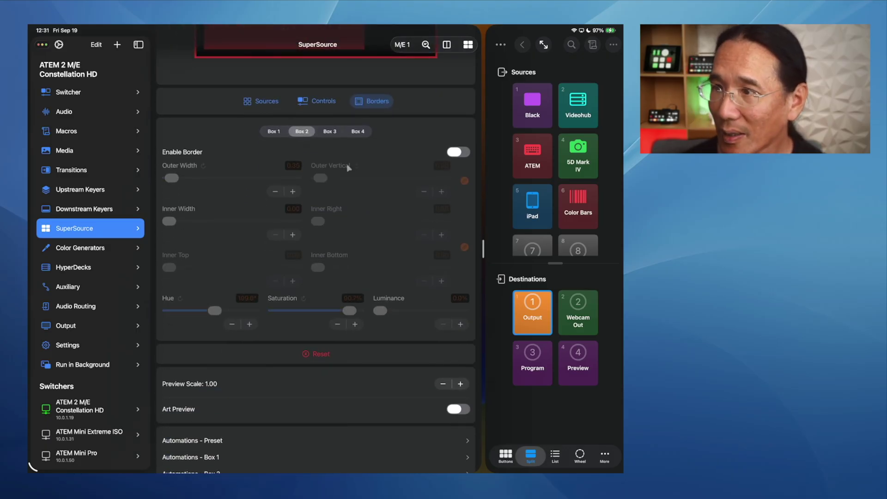
- Turn Box 2's border on, adjust its luminance, then turn it off again
{"action": "left_click", "coordinate": [461, 152]}
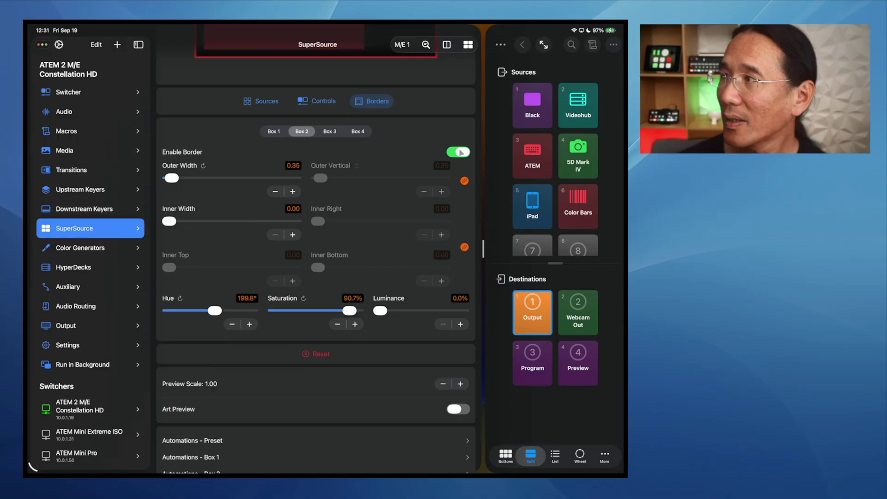
{"action": "mouse_move", "coordinate": [380, 310]}
{"action": "left_mouse_down"}
{"action": "mouse_move", "coordinate": [465, 311]}
{"action": "mouse_move", "coordinate": [365, 307]}
{"action": "left_mouse_up"}
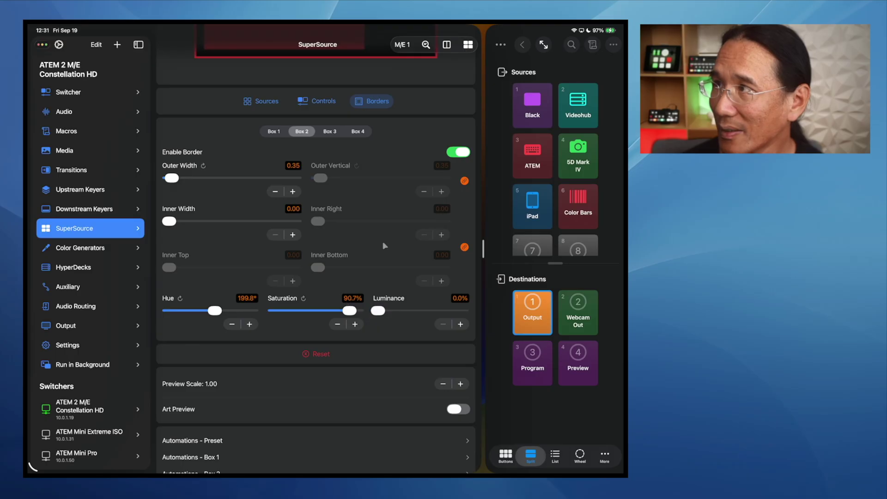
{"action": "left_click", "coordinate": [456, 154]}
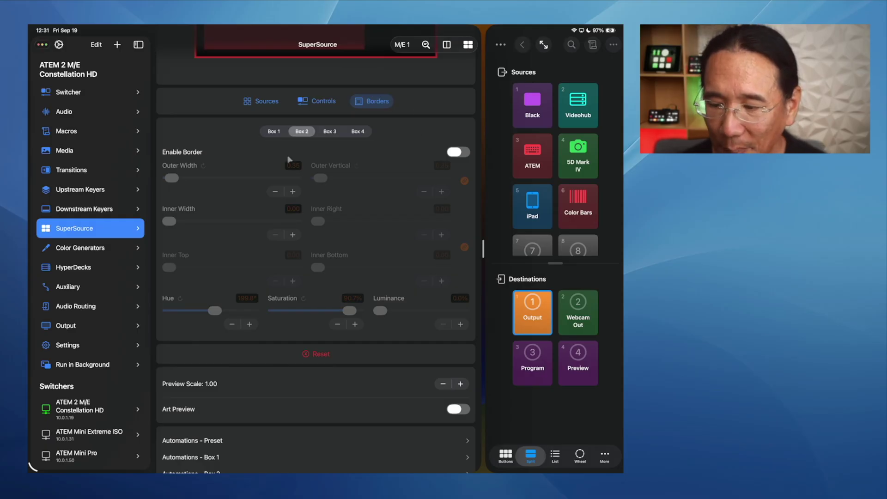
{"action": "scroll", "coordinate": [290, 160], "scroll_direction": "up", "scroll_amount": 6}
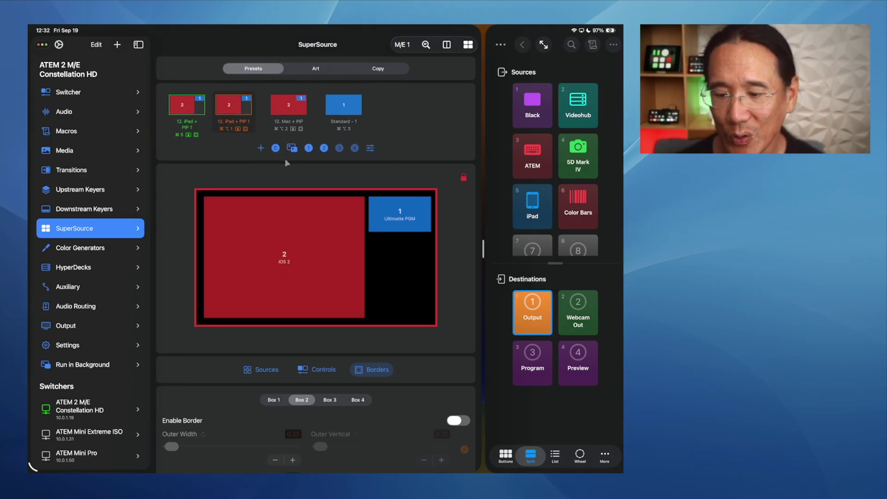
- Set upstream key 1's Top mask to 8.00, then try the out-of-range value 100
{"action": "left_click", "coordinate": [101, 195]}
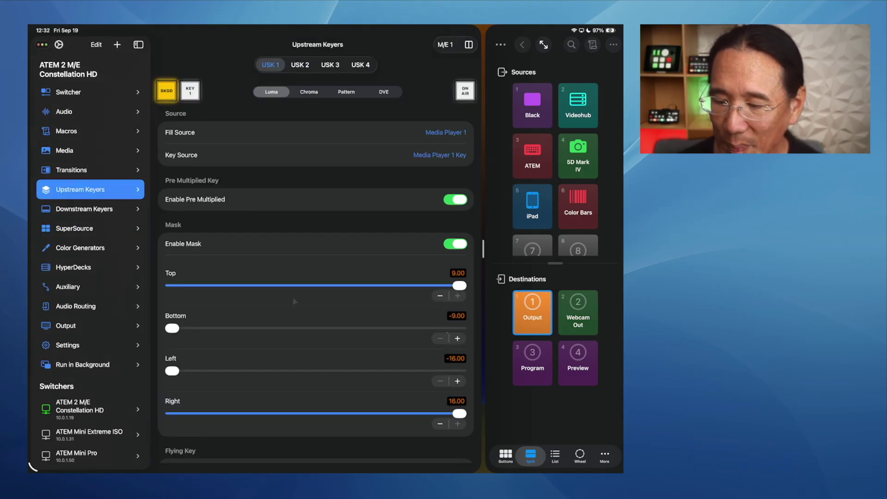
{"action": "scroll", "coordinate": [298, 308], "scroll_direction": "down", "scroll_amount": 5}
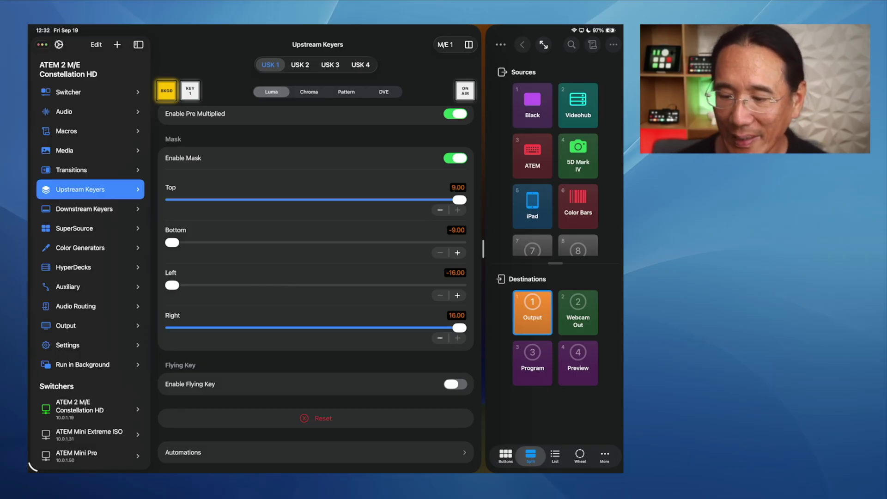
{"action": "left_click", "coordinate": [458, 187]}
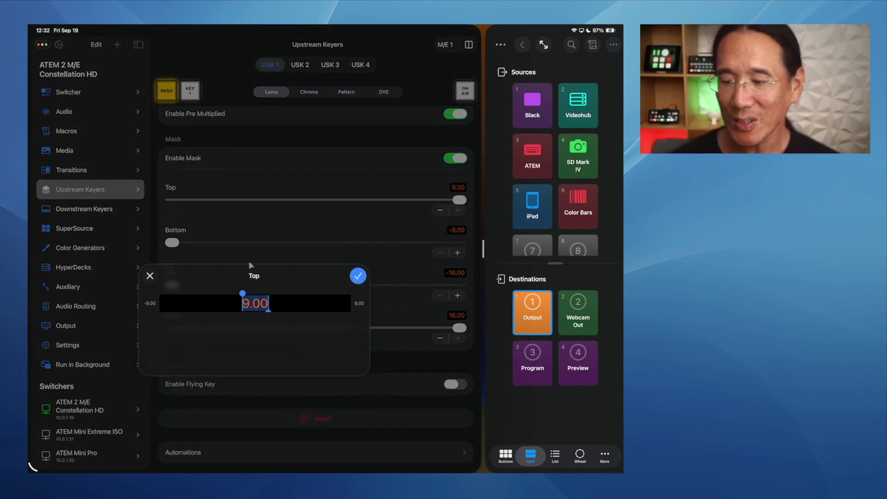
{"action": "type", "text": "8.00"}
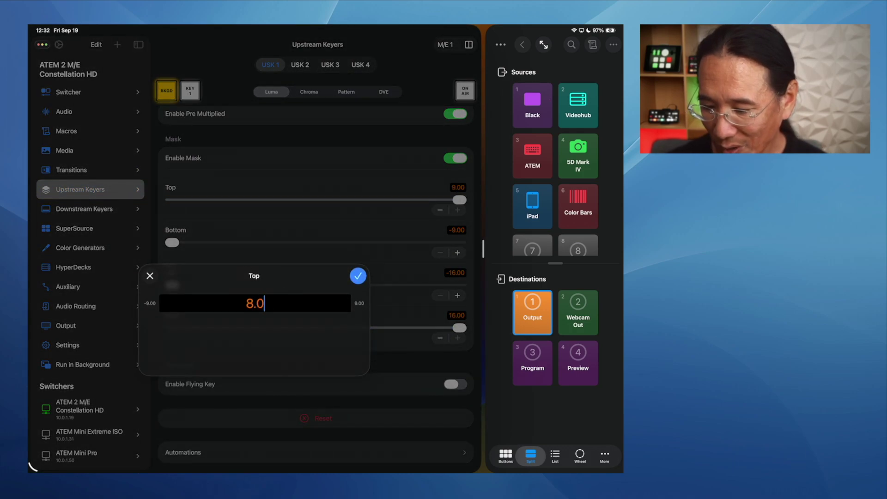
{"action": "left_click", "coordinate": [358, 276]}
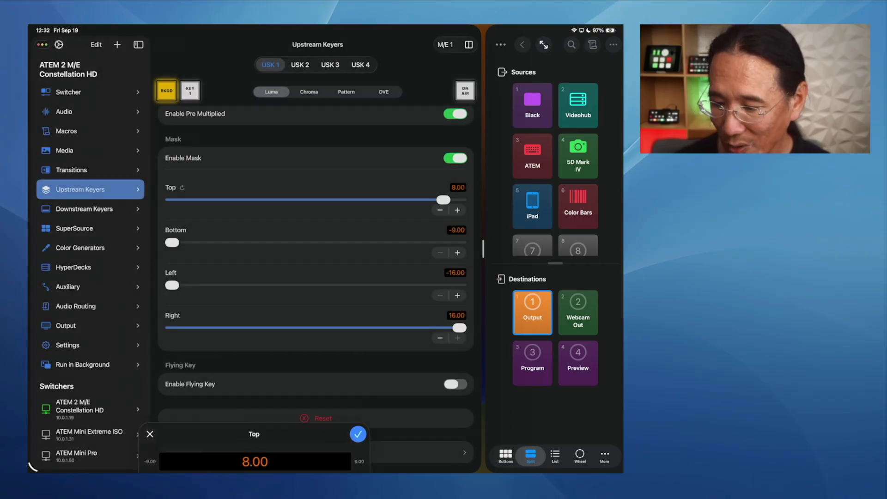
{"action": "left_click", "coordinate": [459, 189]}
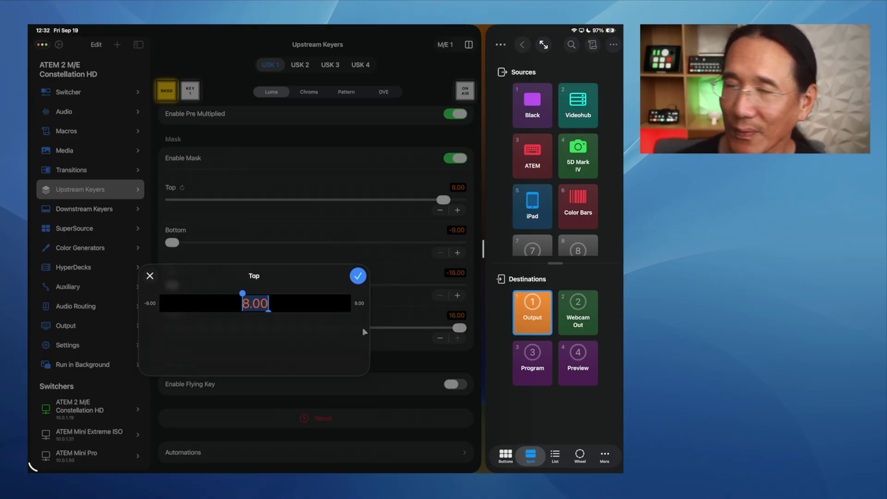
{"action": "type", "text": "100"}
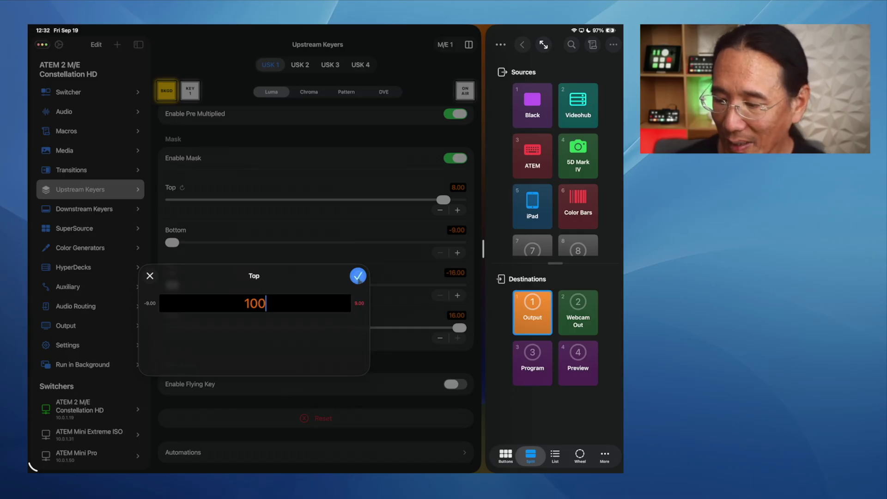
{"action": "left_click", "coordinate": [358, 276]}
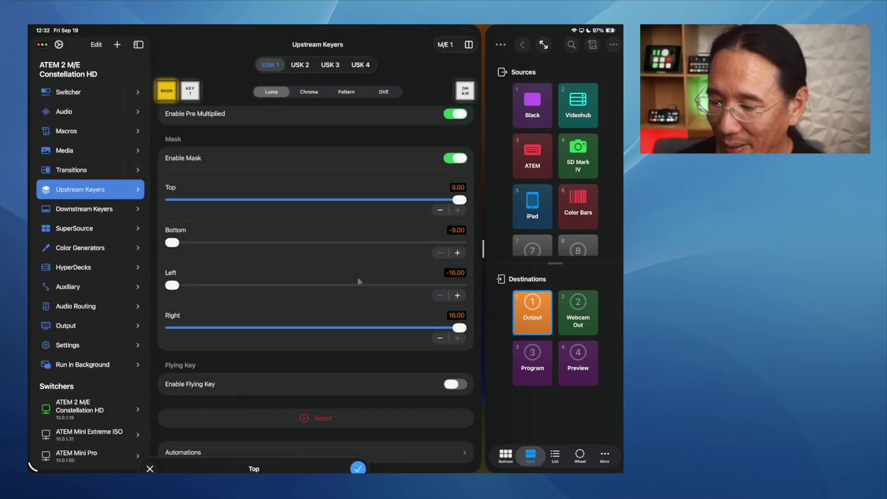
- Enter a negative out-of-range Top value that clamps to -9.00, then reset Top to 9.00
{"action": "left_click", "coordinate": [458, 187]}
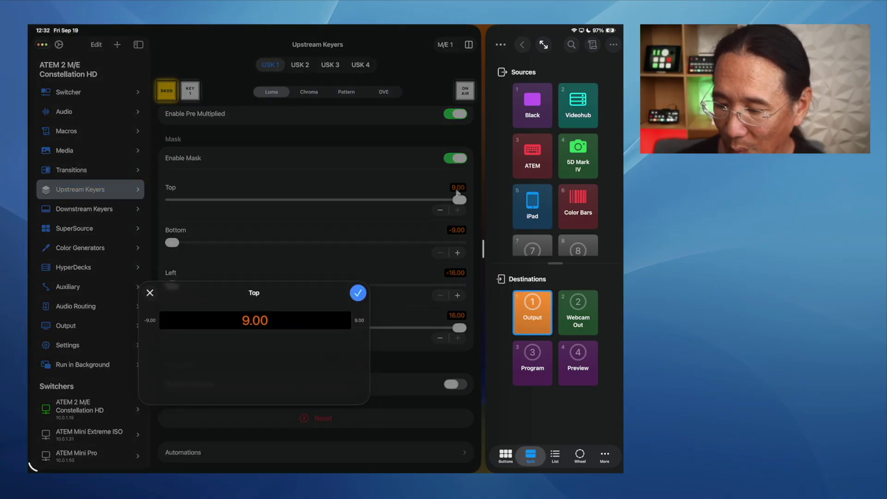
{"action": "type", "text": "-10"}
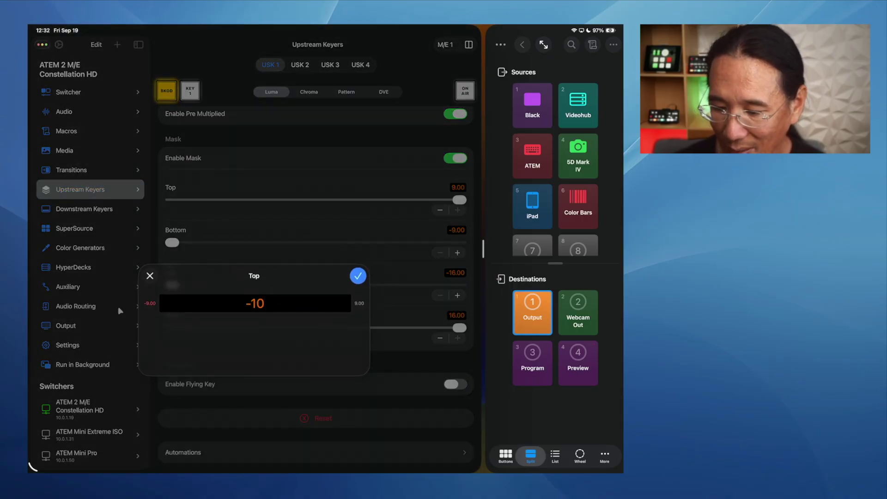
{"action": "left_click", "coordinate": [149, 276]}
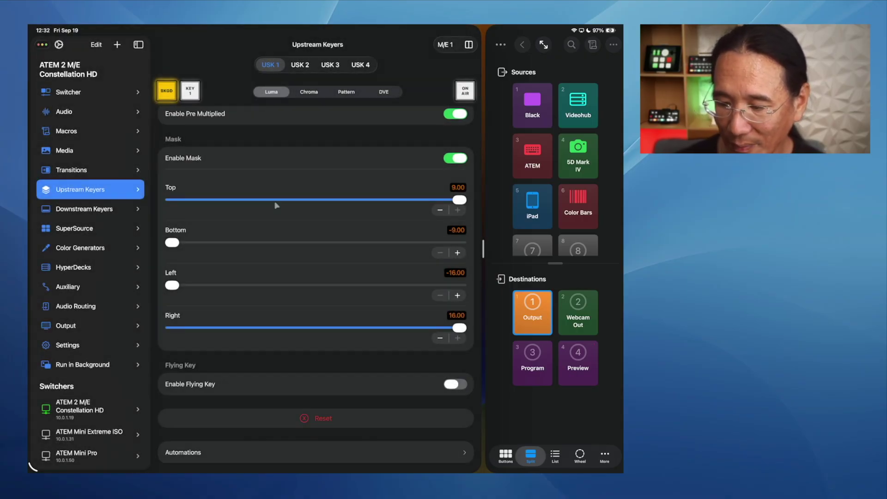
{"action": "left_click", "coordinate": [461, 189]}
{"action": "type", "text": "-"}
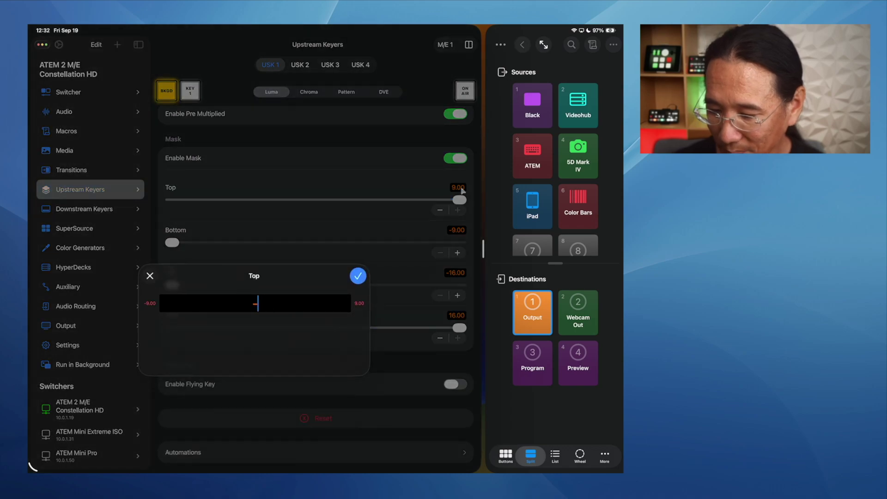
{"action": "type", "text": "16.0"}
{"action": "left_click", "coordinate": [358, 276]}
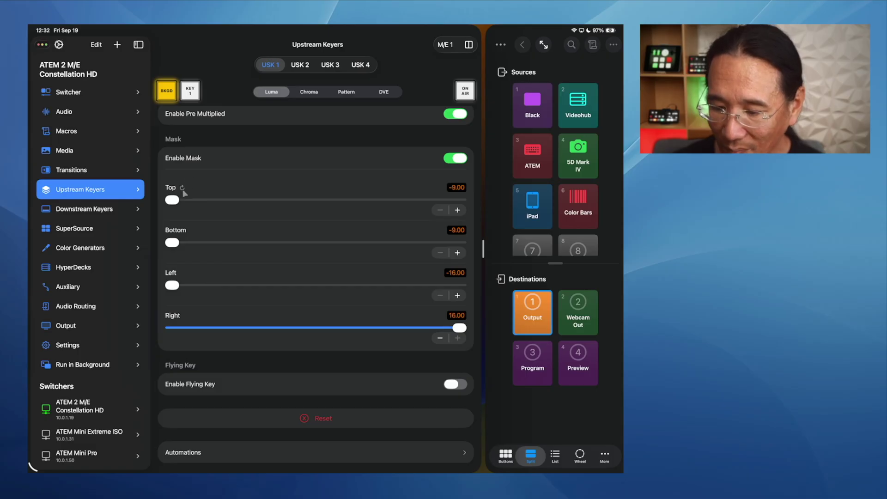
{"action": "left_click", "coordinate": [183, 188]}
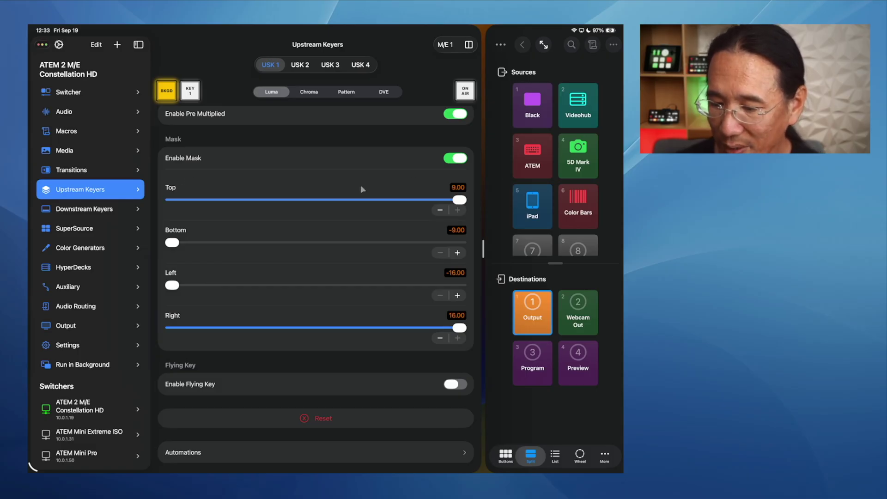
- Show SuperSource Box 1's position and size controls instead of its border settings
{"action": "left_click", "coordinate": [91, 229]}
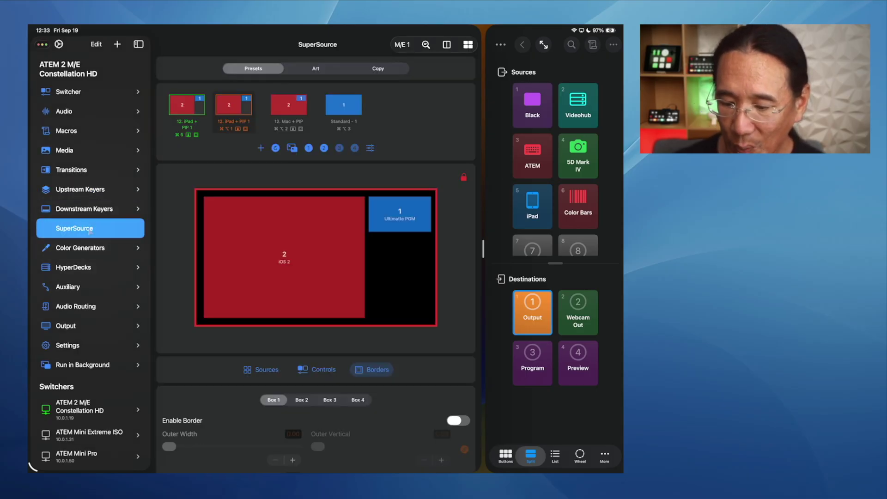
{"action": "scroll", "coordinate": [343, 271], "scroll_direction": "down", "scroll_amount": 5}
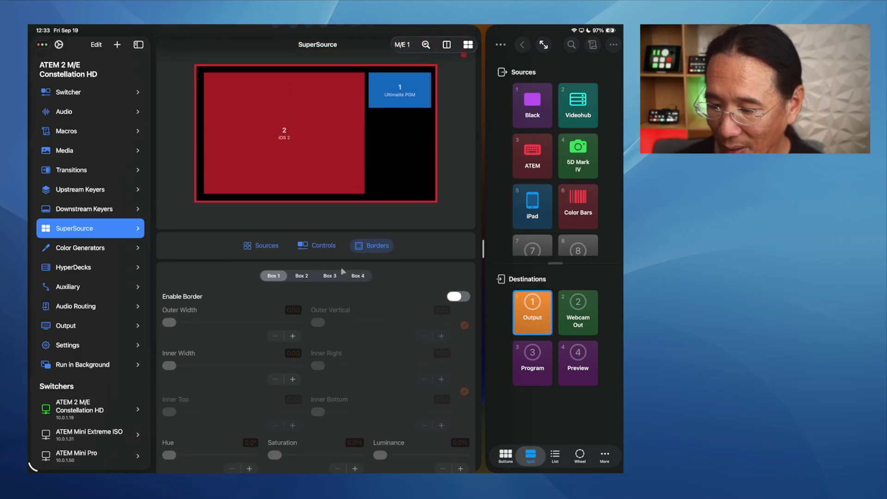
{"action": "left_click", "coordinate": [366, 244]}
{"action": "left_click", "coordinate": [315, 292]}
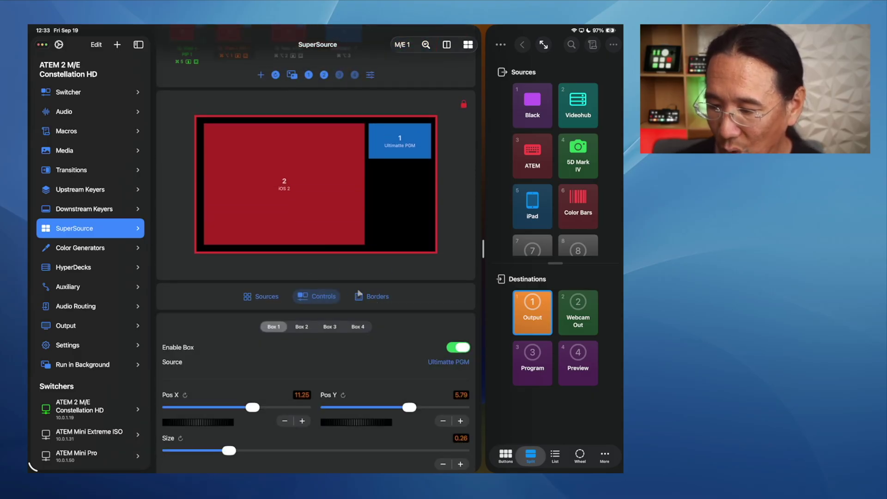
{"action": "scroll", "coordinate": [375, 302], "scroll_direction": "down", "scroll_amount": 2}
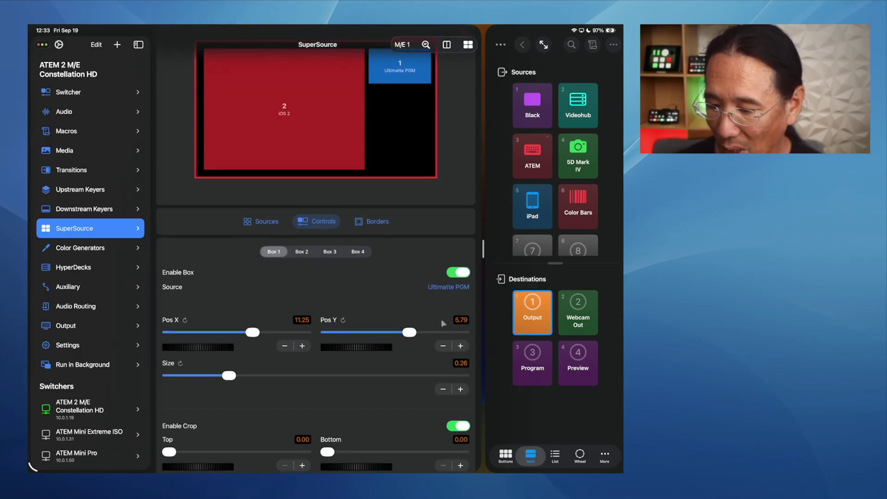
{"action": "scroll", "coordinate": [443, 325], "scroll_direction": "down", "scroll_amount": 2}
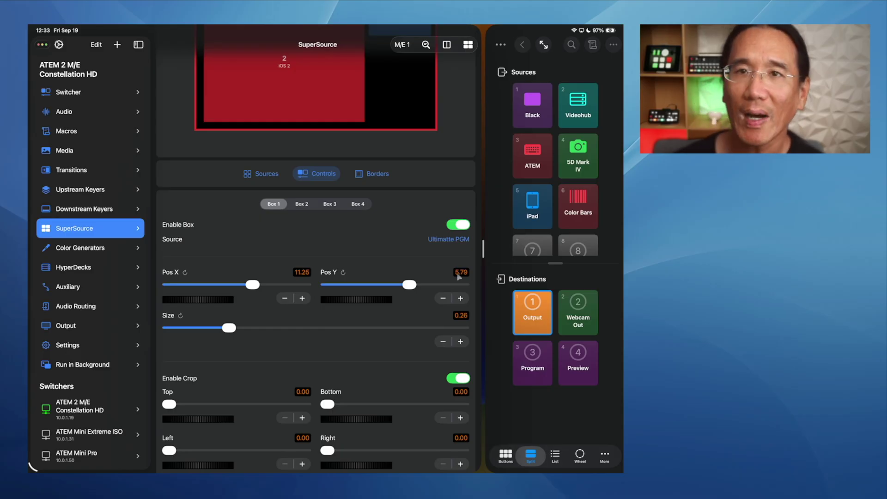
- Set Box 1's Pos Y to 8, then back to 5.79
{"action": "left_click", "coordinate": [460, 274]}
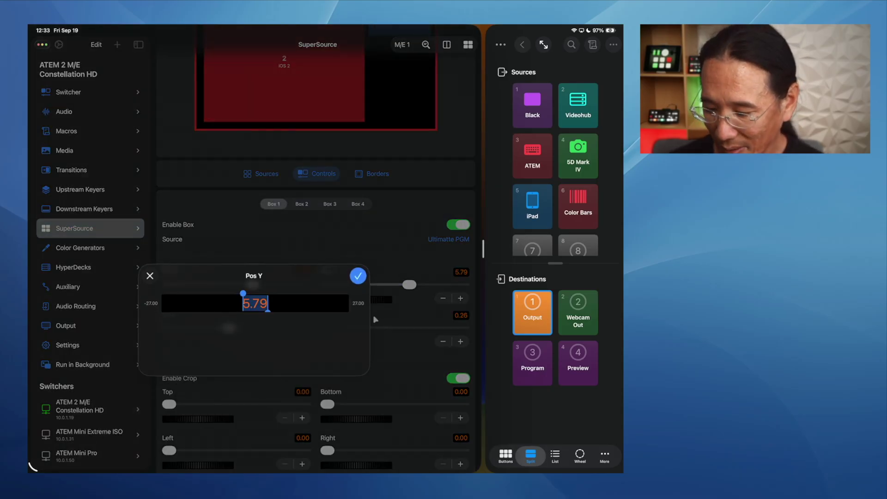
{"action": "type", "text": "8"}
{"action": "left_click", "coordinate": [358, 275]}
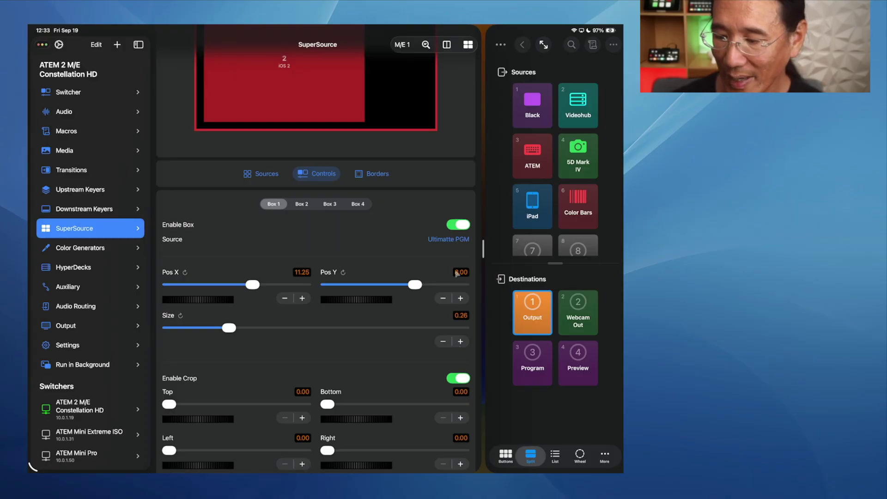
{"action": "left_click", "coordinate": [460, 272]}
{"action": "key", "text": "BackSpace"}
{"action": "type", "text": "5.79"}
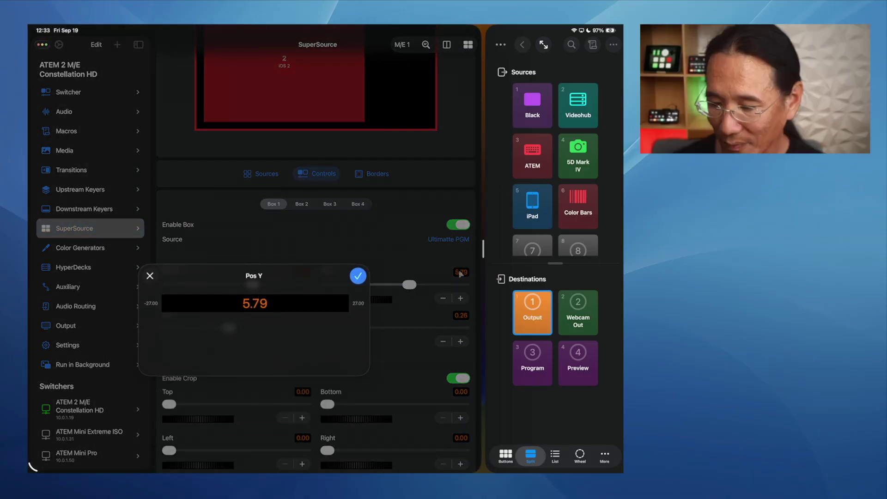
{"action": "key", "text": "Return"}
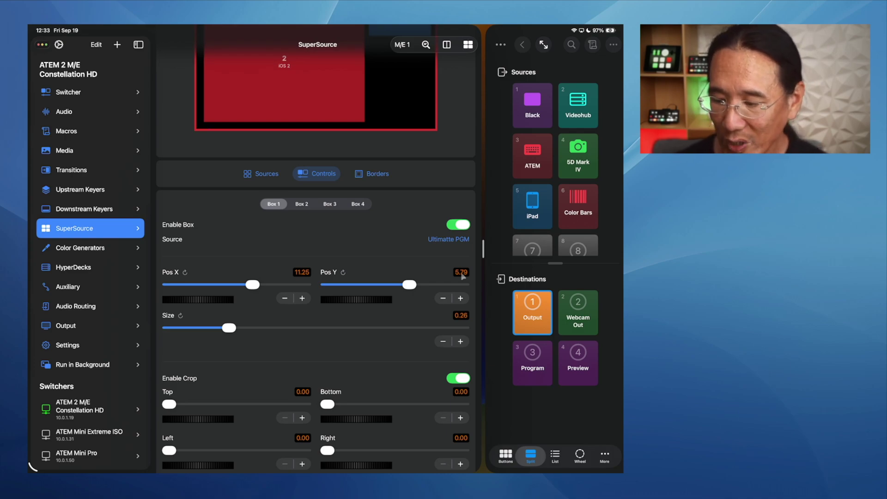
- Browse Color Generators and SuperSource, then toggle the downstream key mask on and off
{"action": "left_click", "coordinate": [102, 253]}
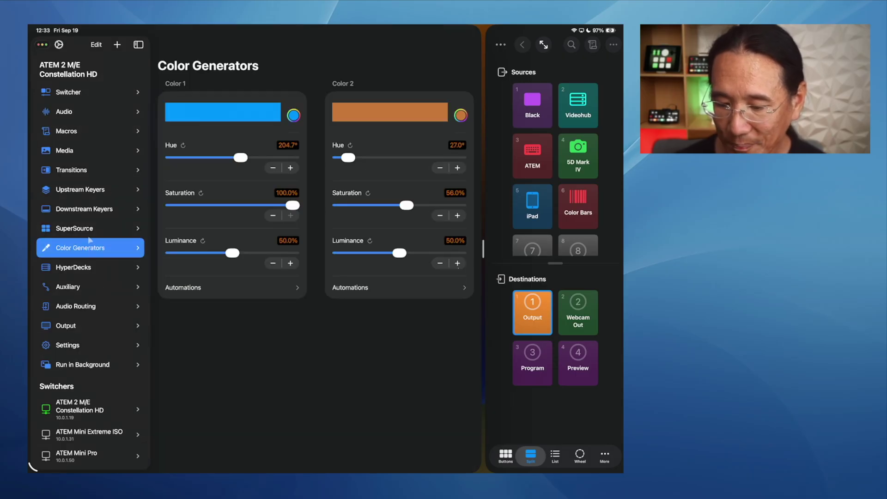
{"action": "left_click", "coordinate": [87, 228]}
{"action": "left_click", "coordinate": [88, 209]}
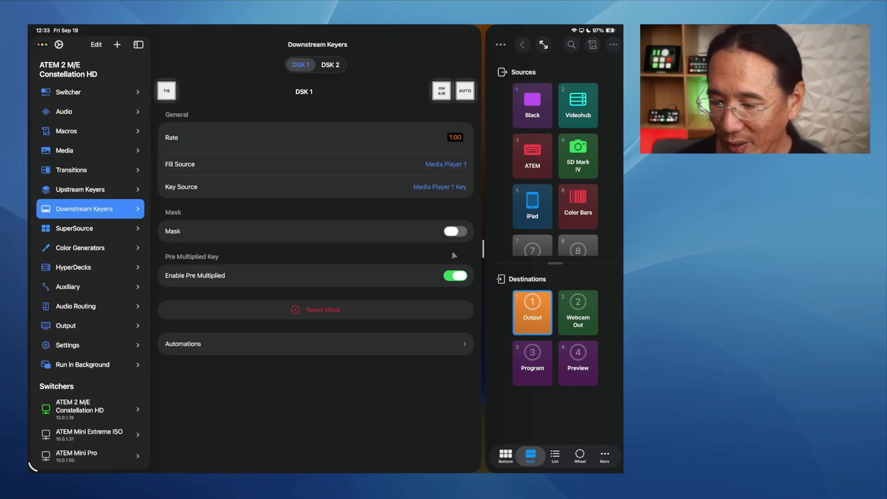
{"action": "left_click", "coordinate": [451, 231]}
{"action": "left_click", "coordinate": [453, 231]}
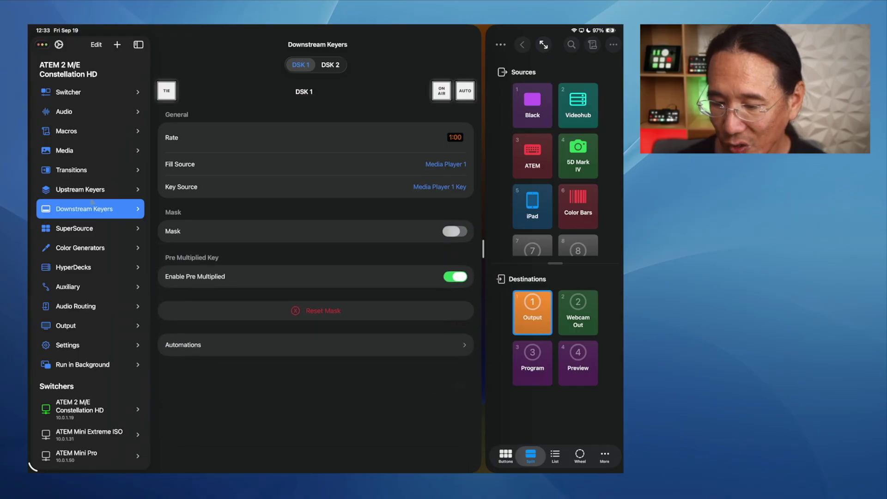
- Visit Upstream Keyers, then cycle the transition type through Dip, Wipe and DVE
{"action": "left_click", "coordinate": [81, 193]}
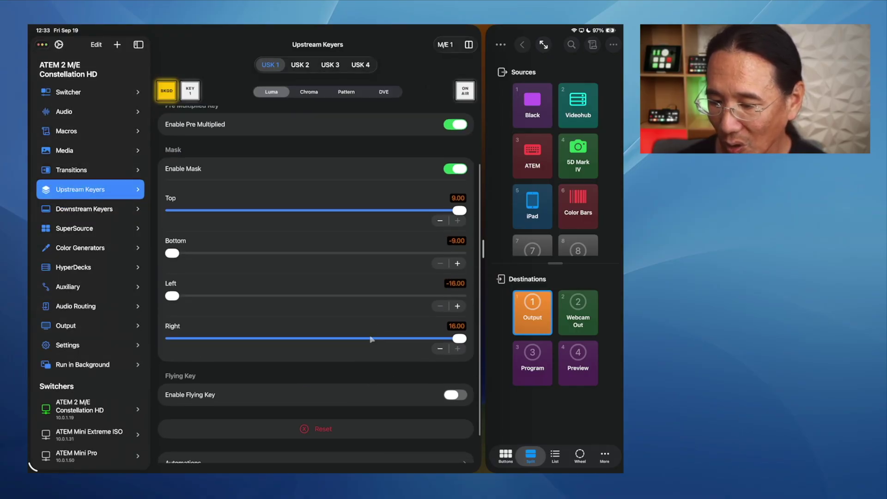
{"action": "left_click", "coordinate": [74, 170]}
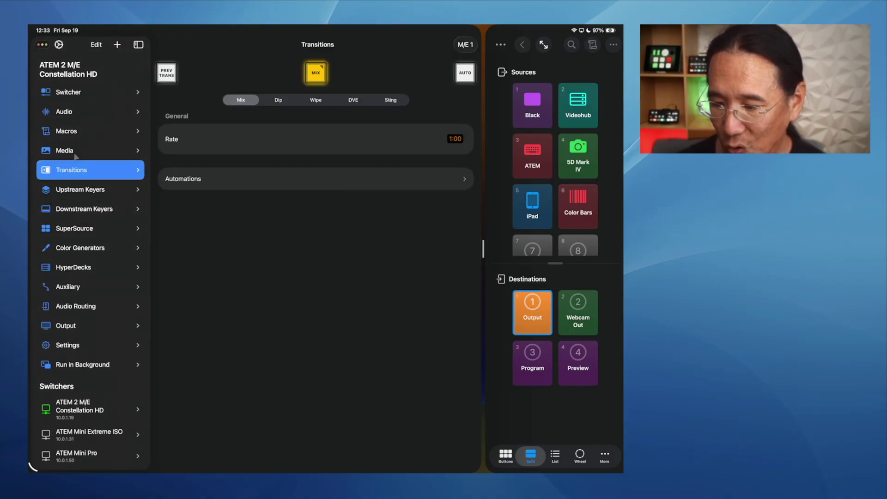
{"action": "left_click", "coordinate": [278, 100]}
{"action": "left_click", "coordinate": [316, 100]}
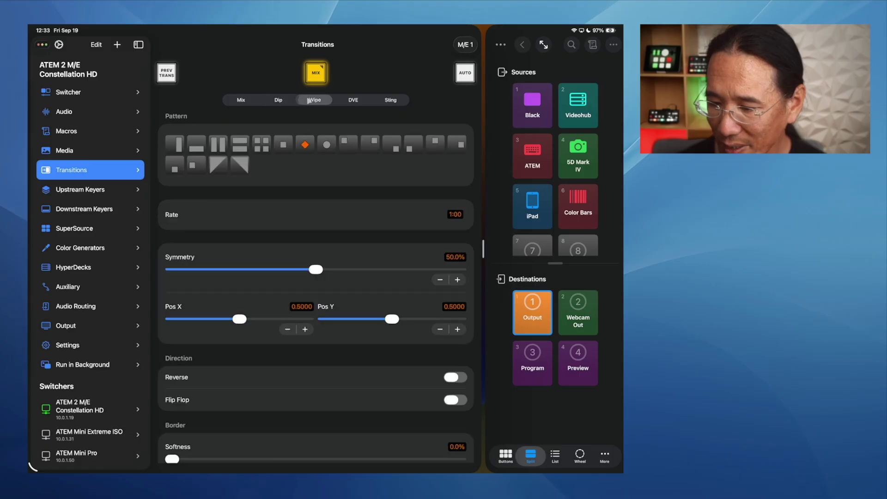
{"action": "left_click", "coordinate": [353, 100]}
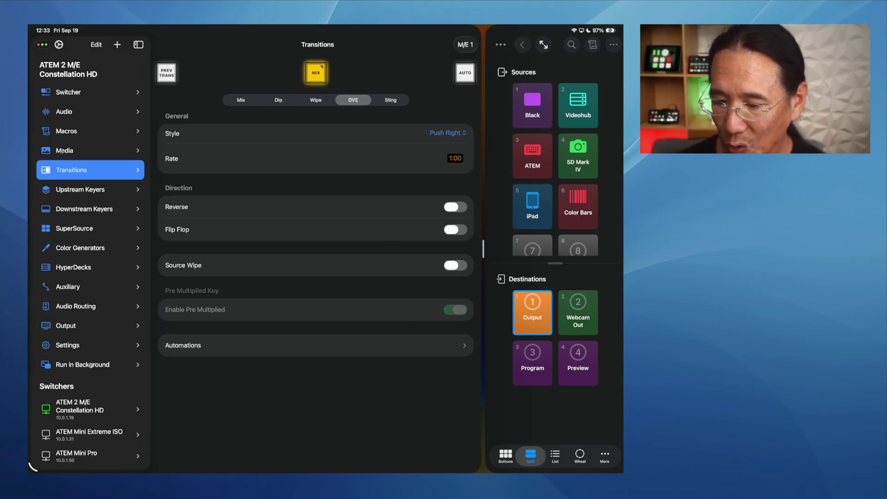
- Inspect the Master channel's Headphones level, leaving it at 0.00 dB, then return to SuperSource
{"action": "left_click", "coordinate": [65, 112]}
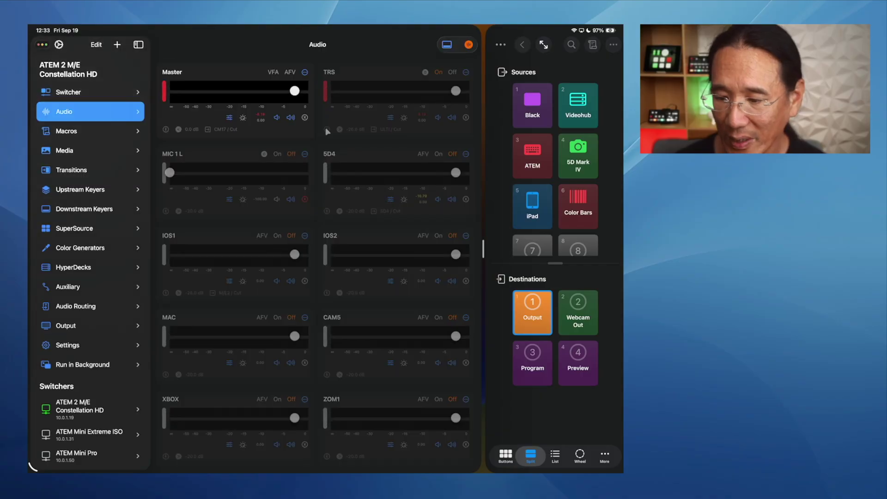
{"action": "left_click", "coordinate": [307, 76]}
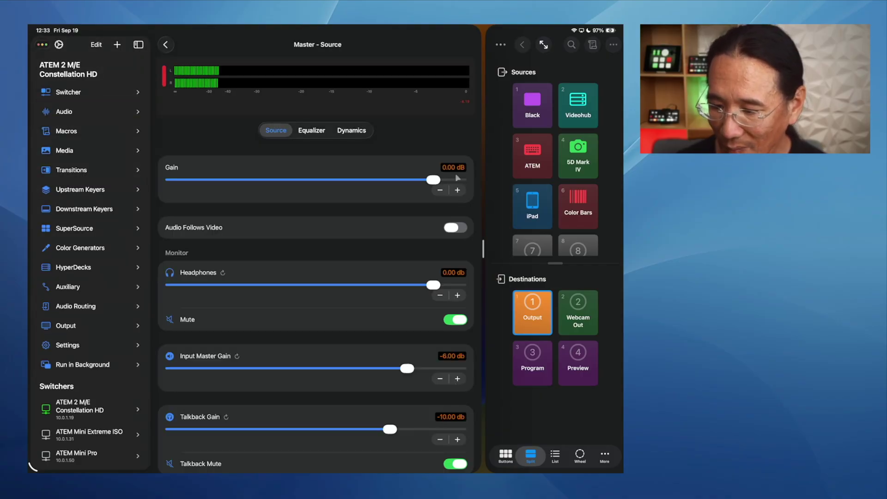
{"action": "left_click", "coordinate": [198, 273]}
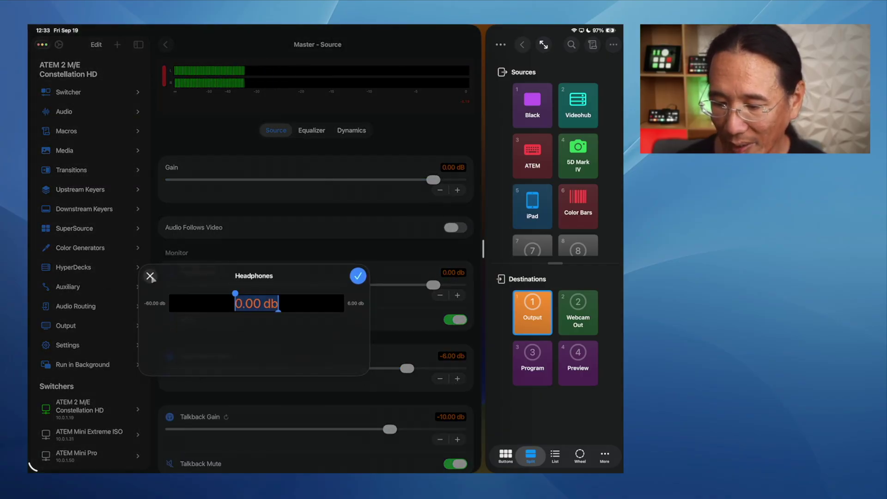
{"action": "key", "text": "Escape"}
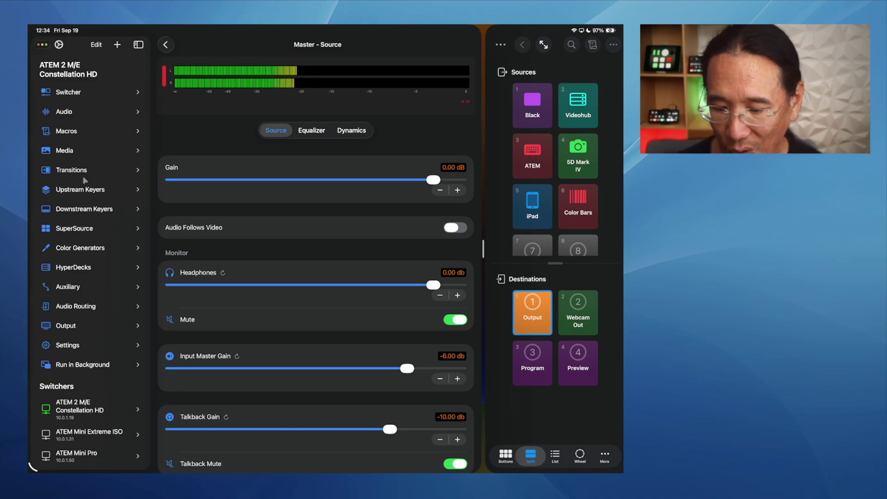
{"action": "left_click", "coordinate": [77, 231]}
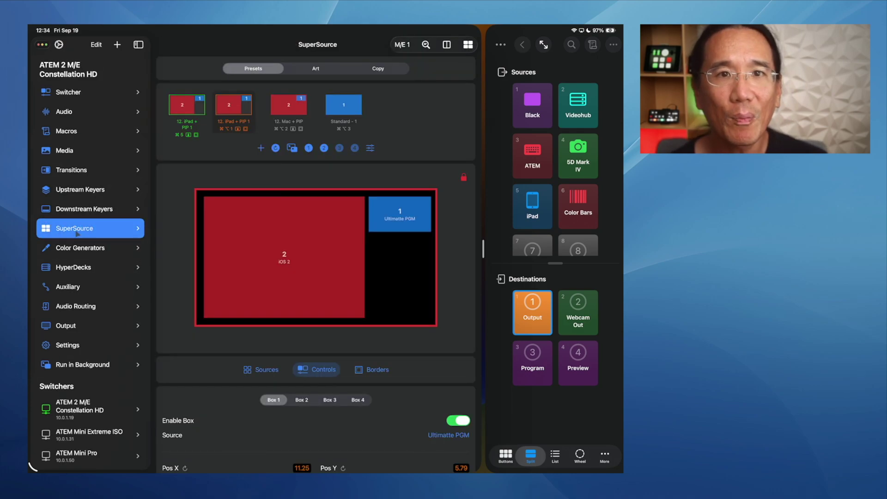
- Load SSRC Background into media player 2 and 11-0-Color-Day into media player 1
{"action": "left_click", "coordinate": [64, 151]}
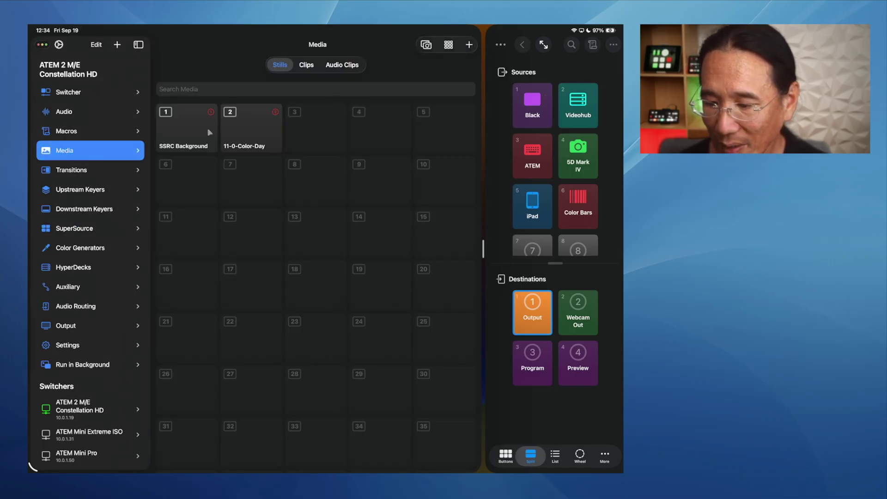
{"action": "left_click", "coordinate": [195, 134]}
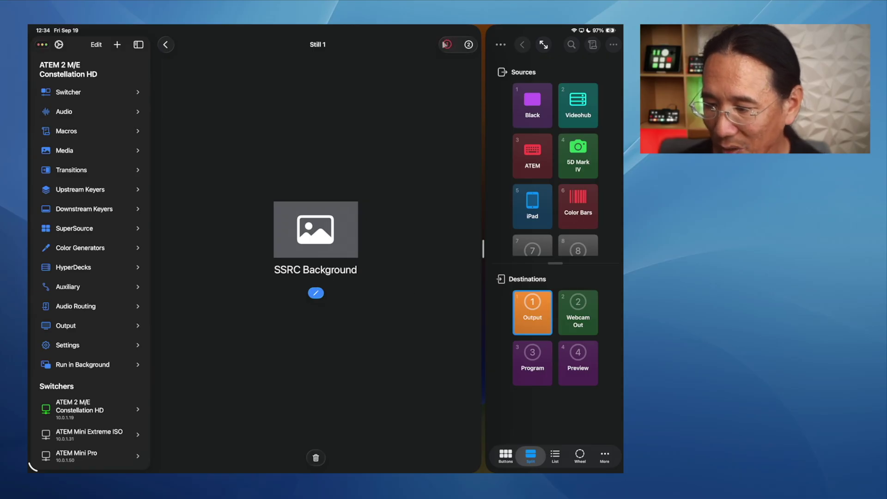
{"action": "left_click", "coordinate": [468, 44]}
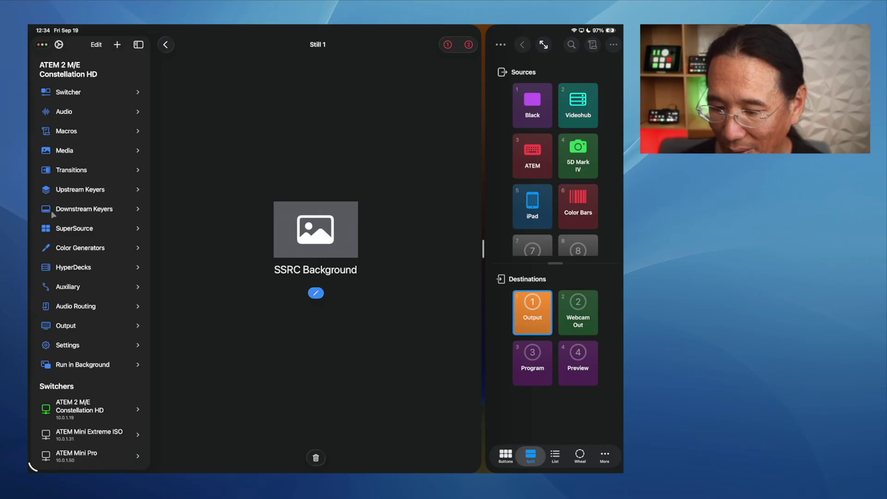
{"action": "left_click", "coordinate": [65, 229]}
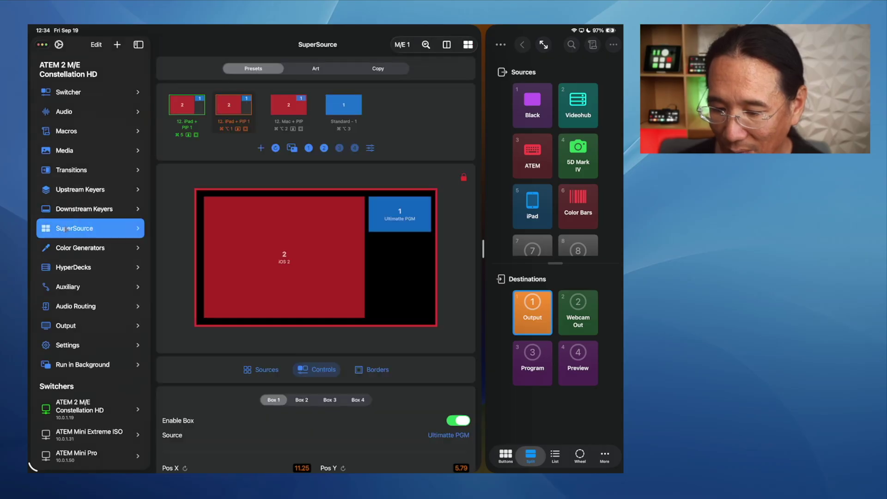
{"action": "left_click", "coordinate": [62, 151]}
{"action": "left_click", "coordinate": [247, 119]}
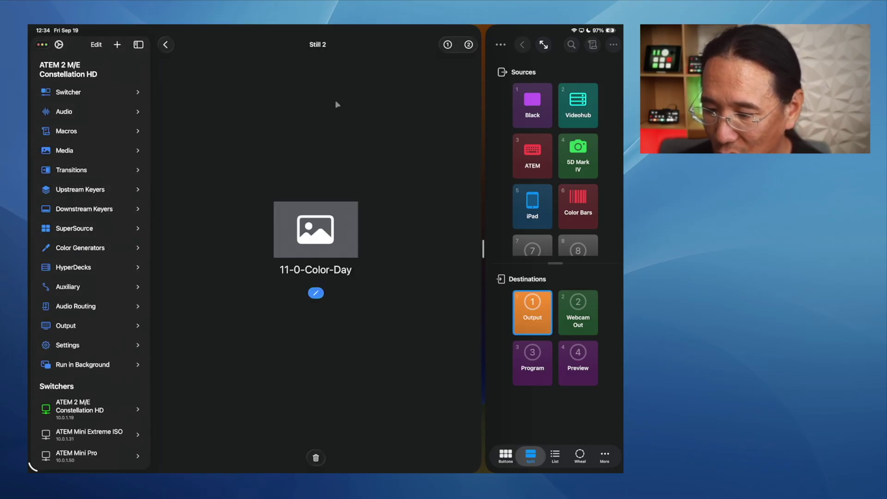
{"action": "left_click", "coordinate": [448, 46]}
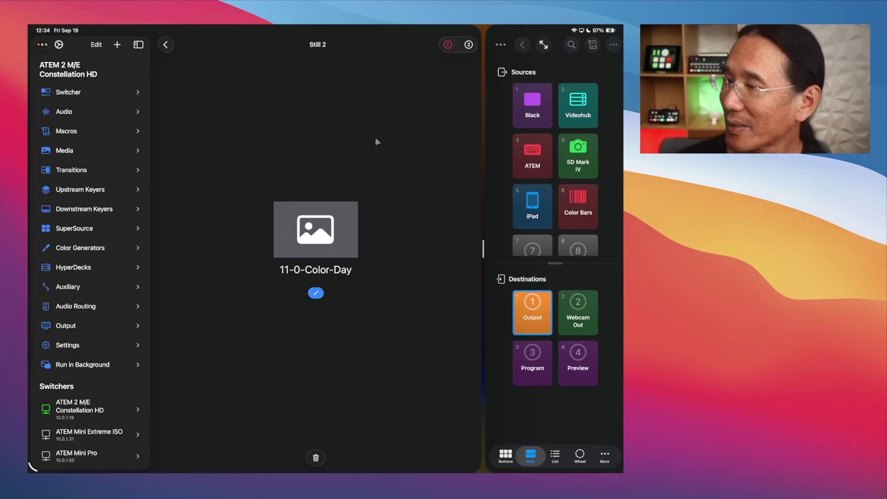
- Swap them: SSRC Background into media player 1, 11-0-Color-Day into media player 2
{"action": "left_click", "coordinate": [165, 45]}
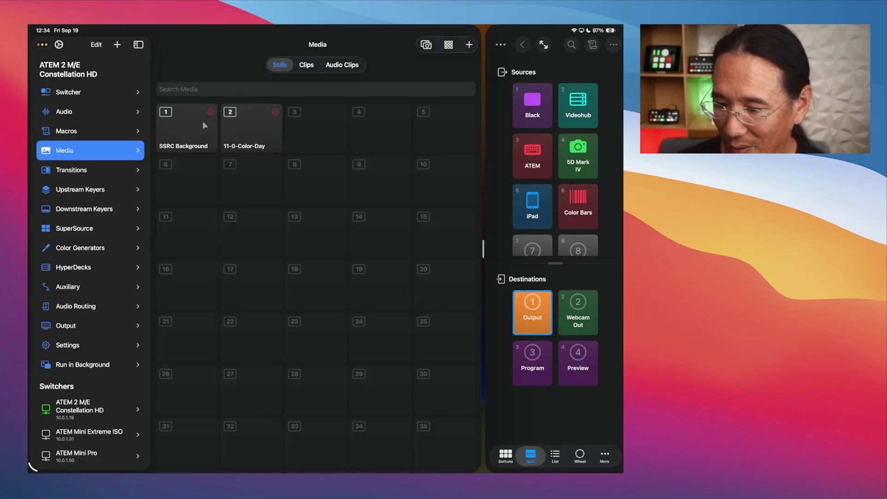
{"action": "left_click", "coordinate": [196, 134]}
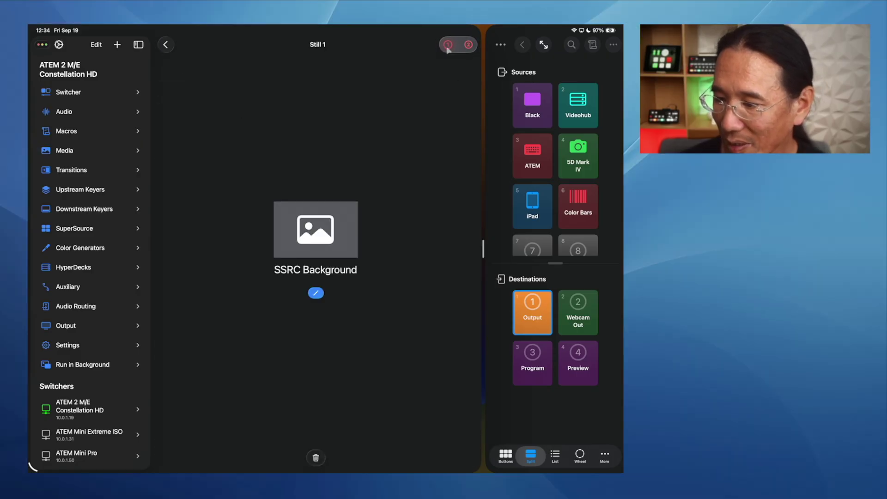
{"action": "left_click", "coordinate": [448, 45]}
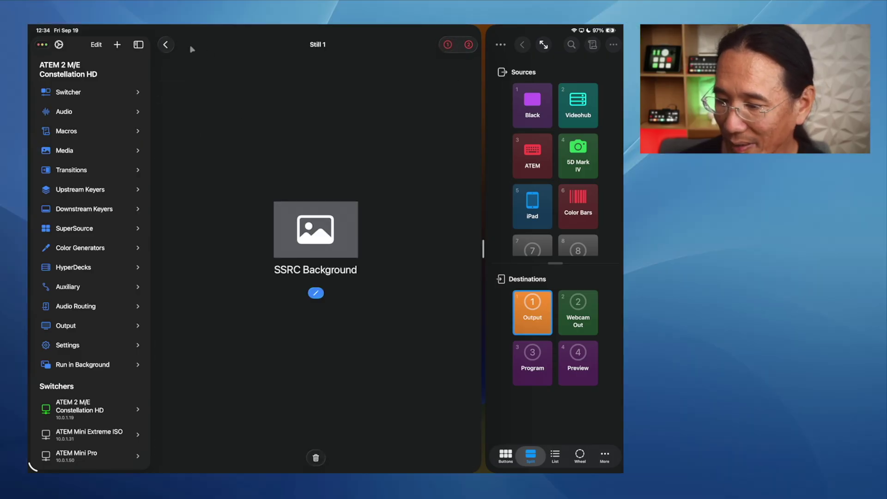
{"action": "left_click", "coordinate": [165, 44]}
{"action": "left_click", "coordinate": [250, 139]}
{"action": "left_click", "coordinate": [468, 45]}
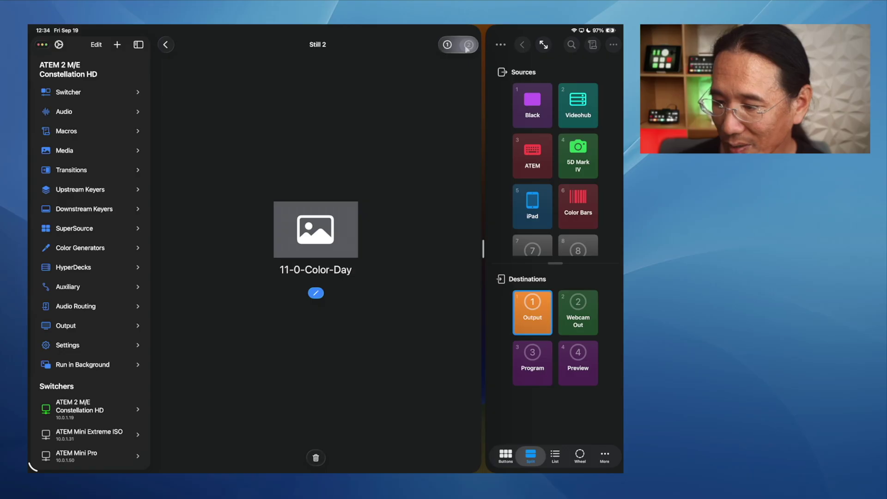
{"action": "left_click", "coordinate": [165, 44]}
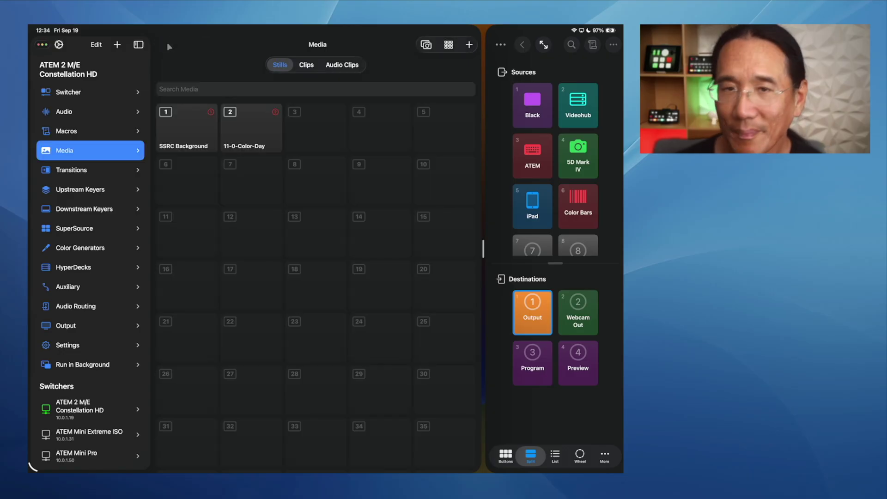
{"action": "left_click", "coordinate": [179, 157]}
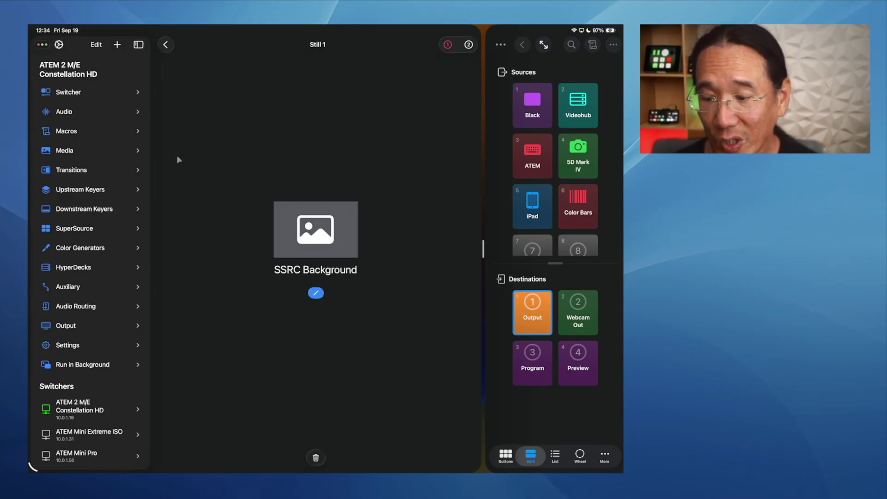
{"action": "left_click", "coordinate": [165, 45]}
{"action": "left_click", "coordinate": [183, 129]}
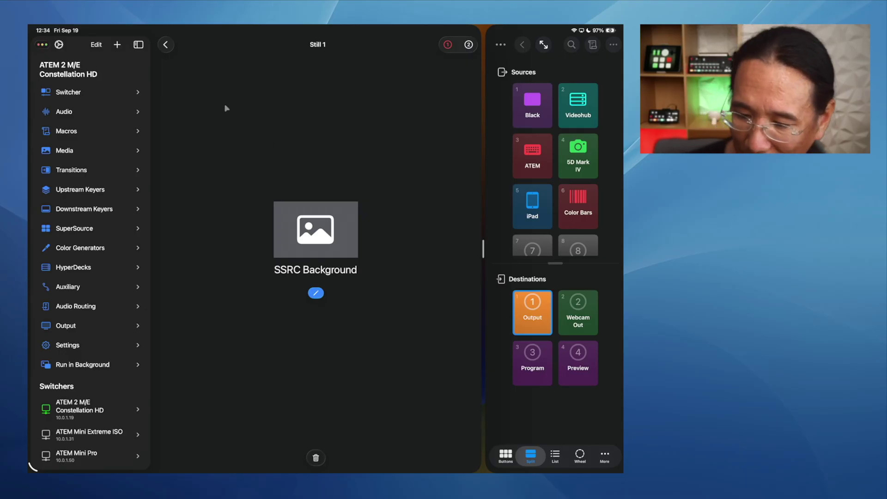
{"action": "left_click", "coordinate": [165, 45]}
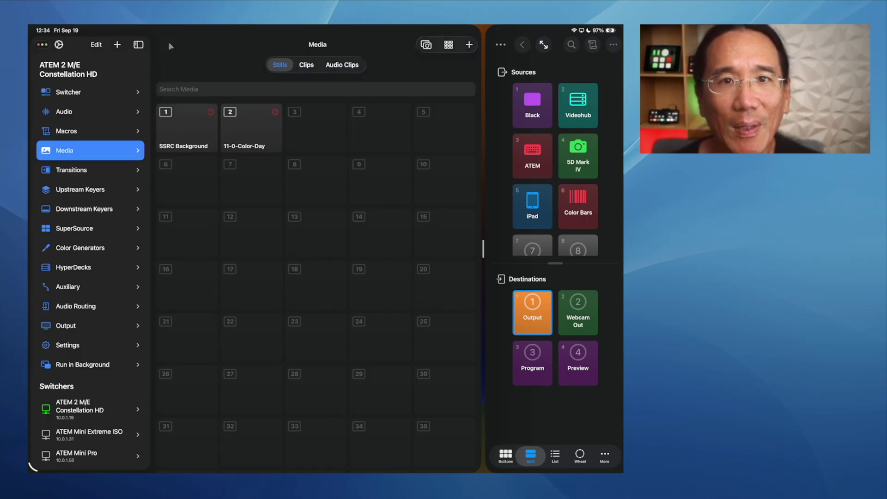
- In All view, switch HyperDeck 2 to its Record tab, then return to Grid view
{"action": "left_click", "coordinate": [69, 267]}
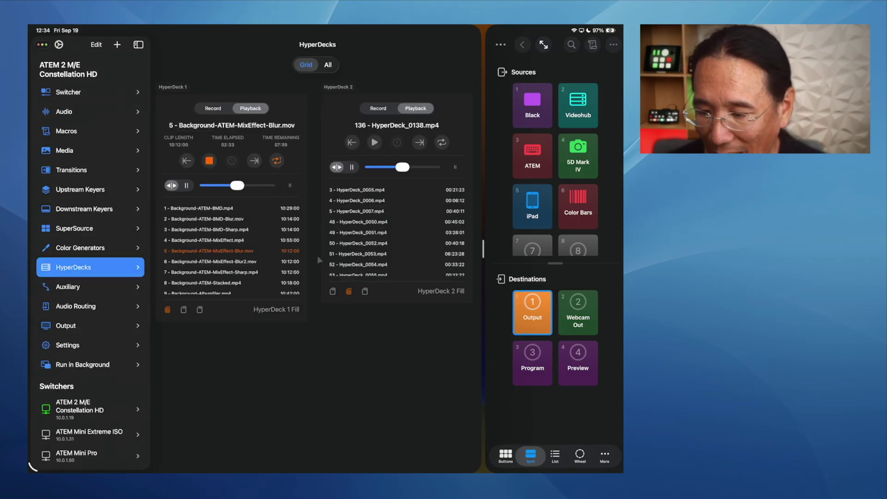
{"action": "left_click", "coordinate": [319, 67]}
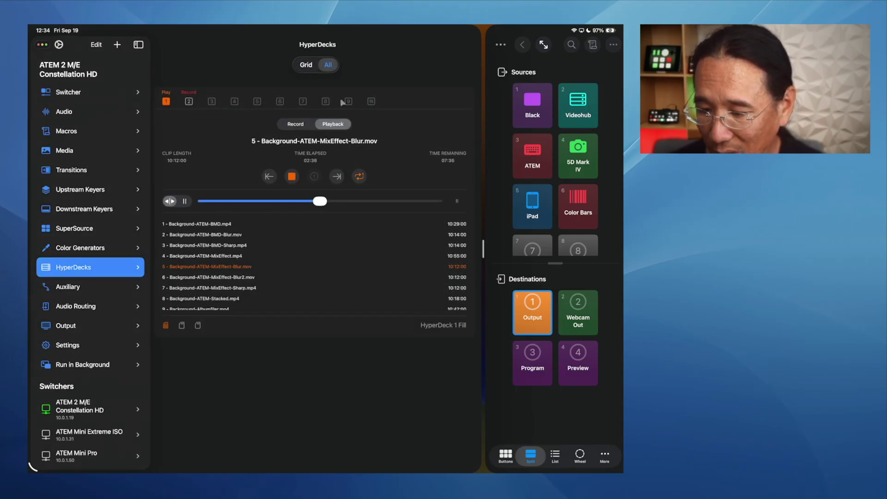
{"action": "left_click", "coordinate": [189, 102]}
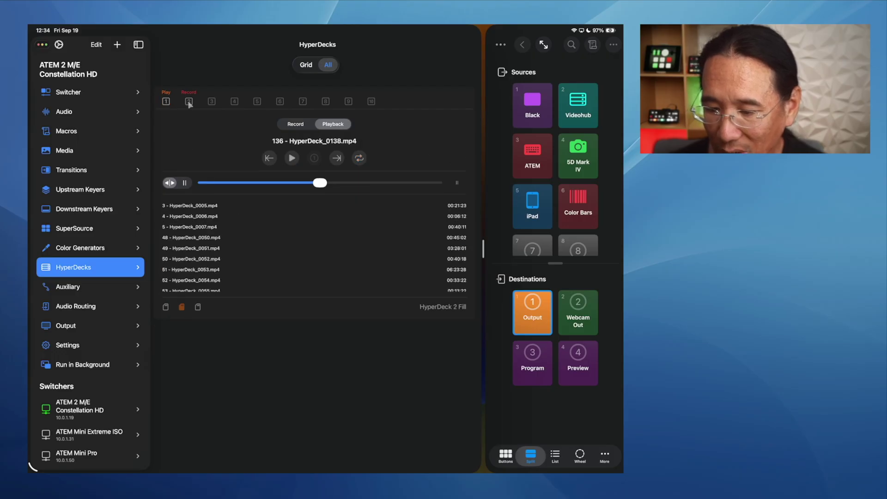
{"action": "left_click", "coordinate": [168, 102]}
{"action": "left_click", "coordinate": [189, 102]}
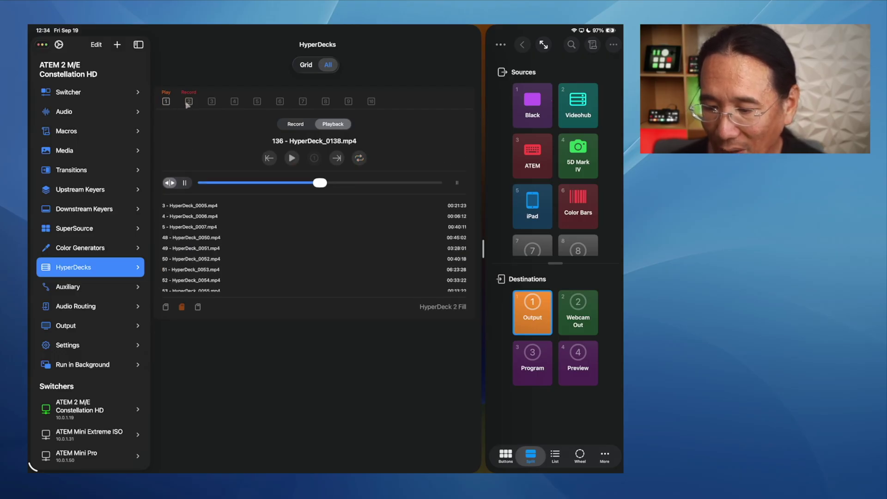
{"action": "left_click", "coordinate": [294, 125]}
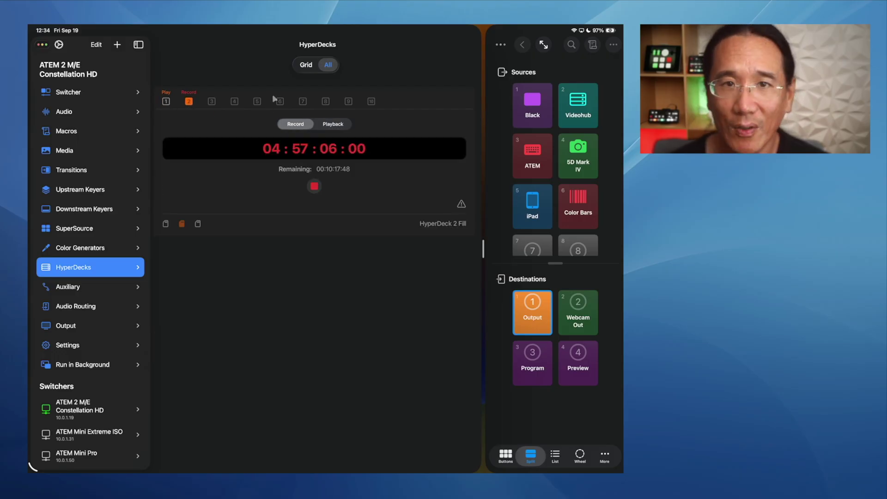
{"action": "left_click", "coordinate": [306, 65]}
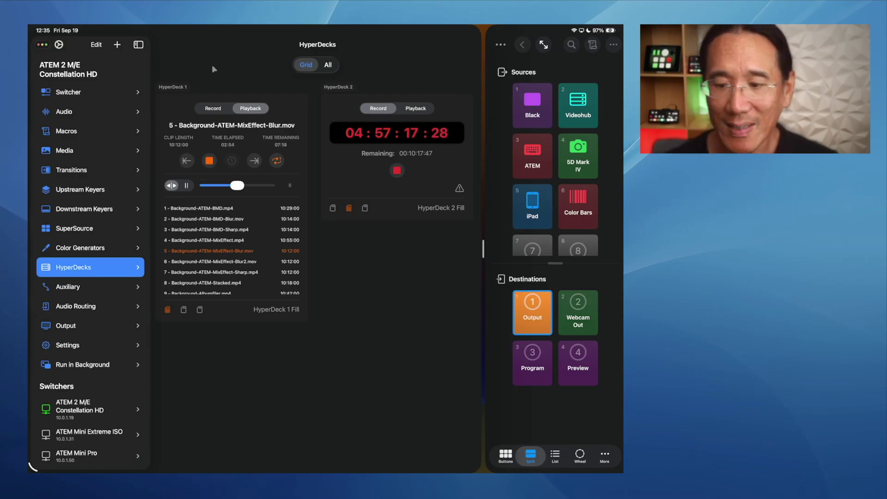
- Autofill the New Switcher form with the detected ATEM 2 M/E Constellation HD at 10.0.1.19
{"action": "left_click", "coordinate": [119, 44]}
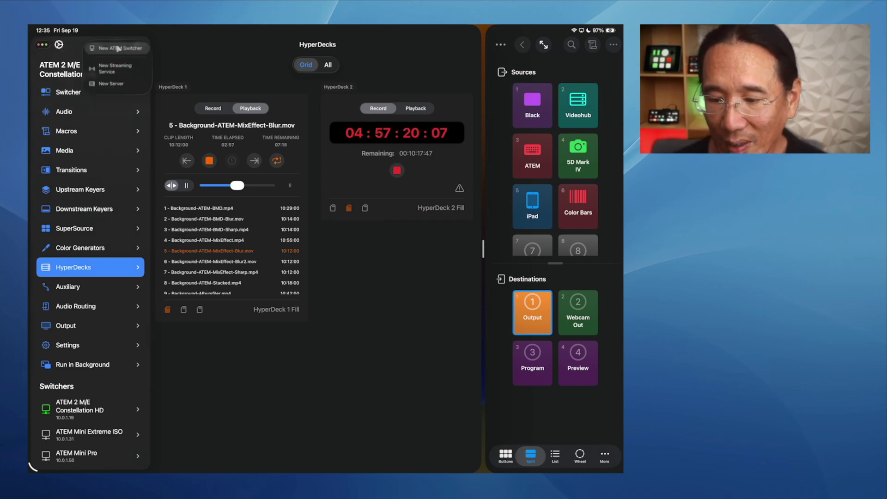
{"action": "left_click", "coordinate": [117, 53]}
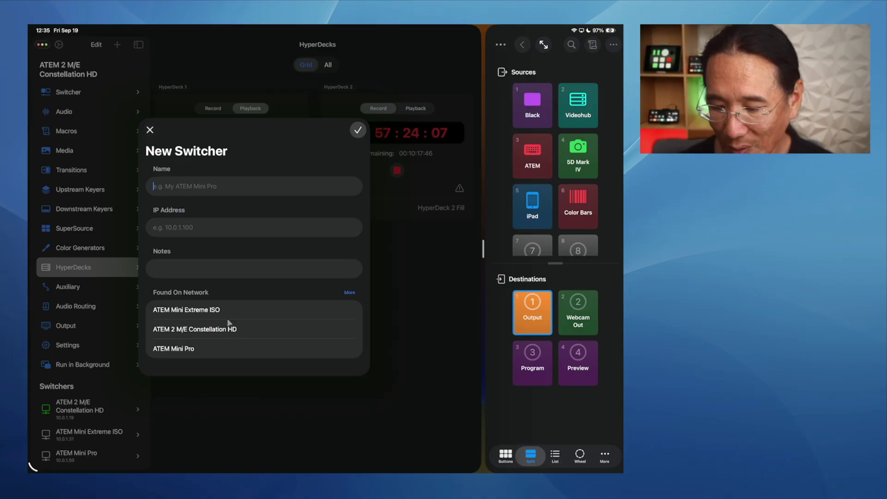
{"action": "left_click", "coordinate": [210, 310]}
{"action": "left_click", "coordinate": [209, 329]}
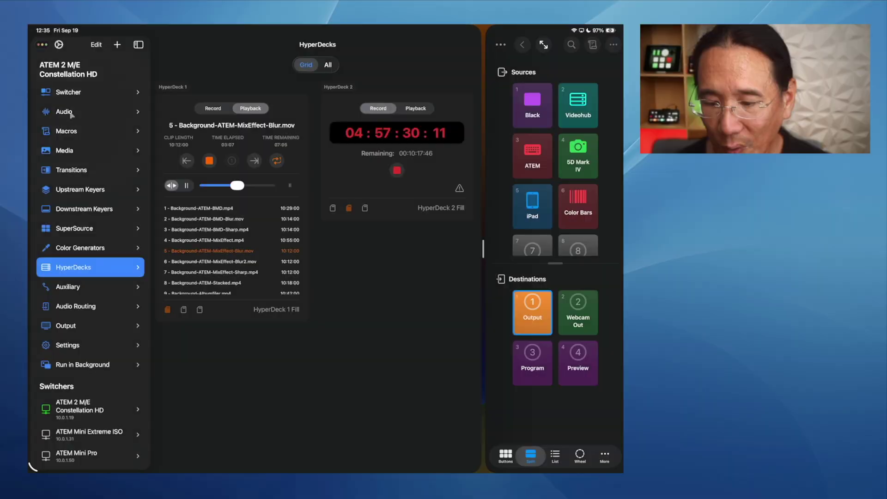
- Review the Master channel's audio follows video settings, leaving On Mix Effect Bus at Current M/E
{"action": "left_click", "coordinate": [90, 112]}
{"action": "left_click", "coordinate": [211, 132]}
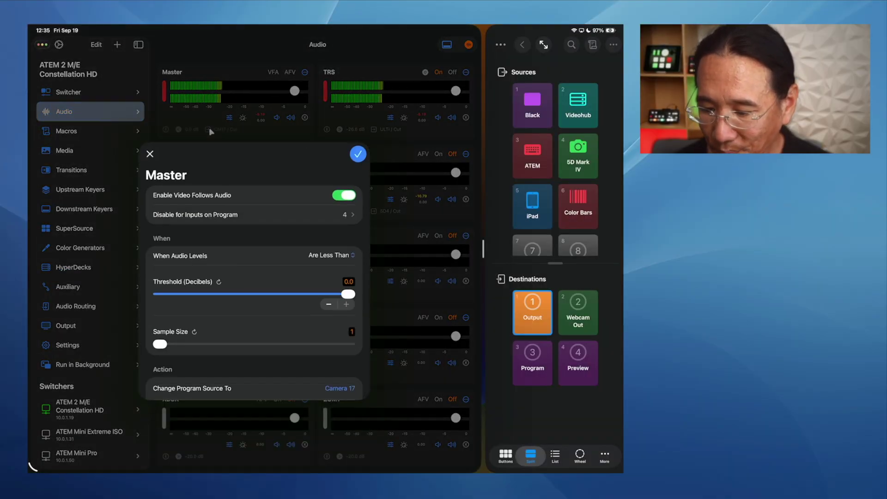
{"action": "scroll", "coordinate": [336, 299], "scroll_direction": "down", "scroll_amount": 5}
{"action": "left_click", "coordinate": [337, 299]}
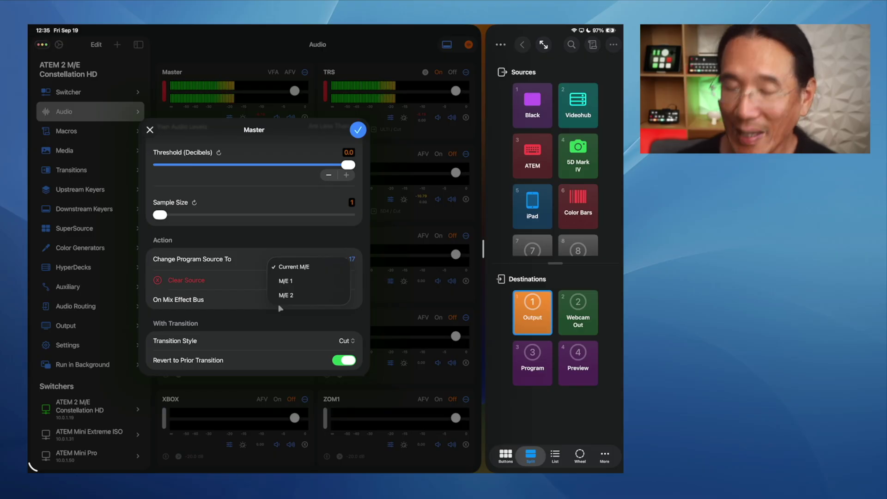
{"action": "left_click", "coordinate": [293, 239]}
{"action": "left_click", "coordinate": [150, 130]}
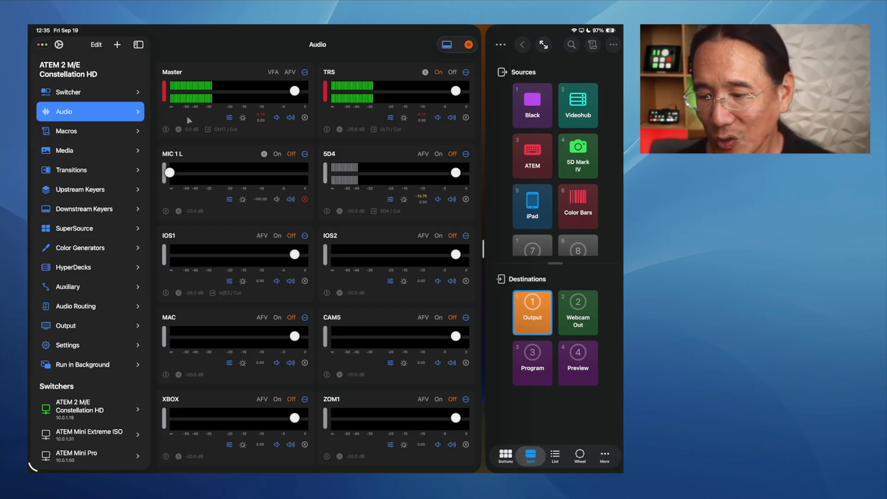
- Return to the switcher controls and choose the Both MEs page with M/E 1 and M/E 2
{"action": "left_click", "coordinate": [77, 93]}
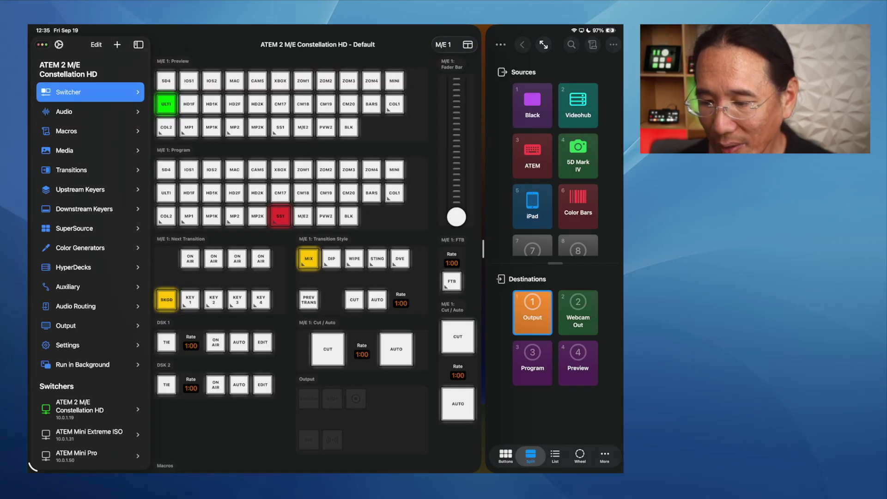
{"action": "left_click", "coordinate": [468, 44]}
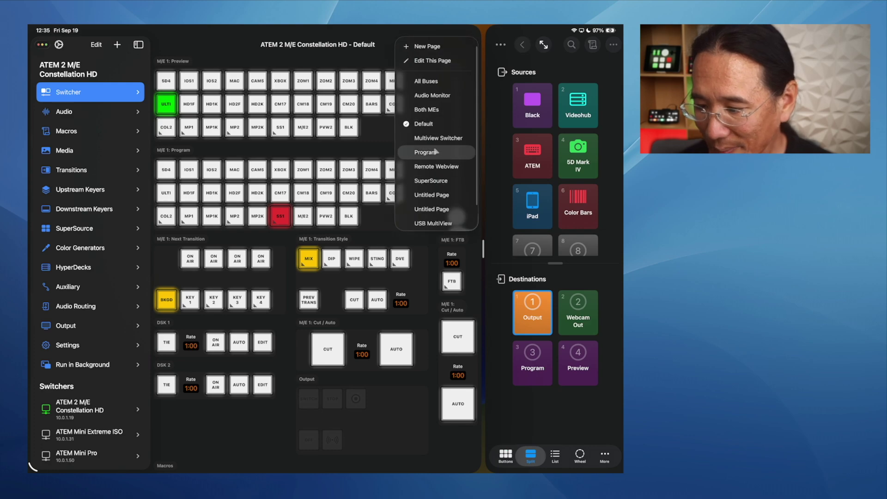
{"action": "left_click", "coordinate": [426, 109]}
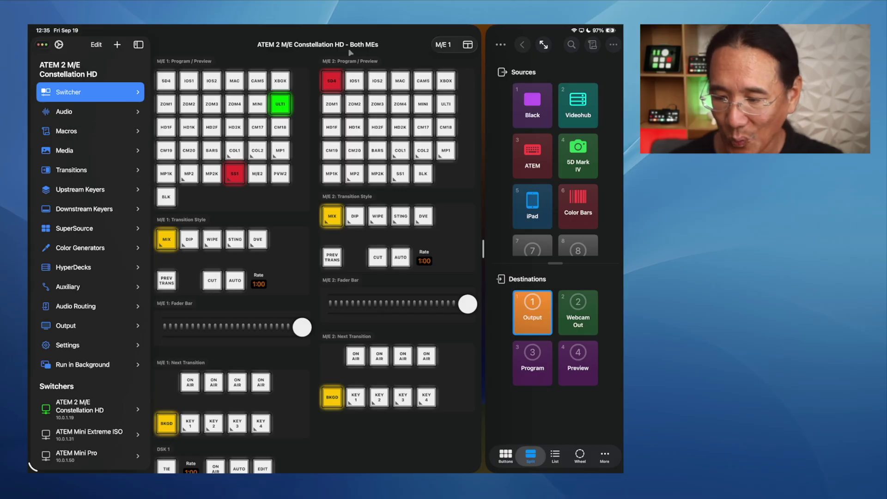
- Look through the app's User Interface settings, then close Settings
{"action": "left_click", "coordinate": [59, 45]}
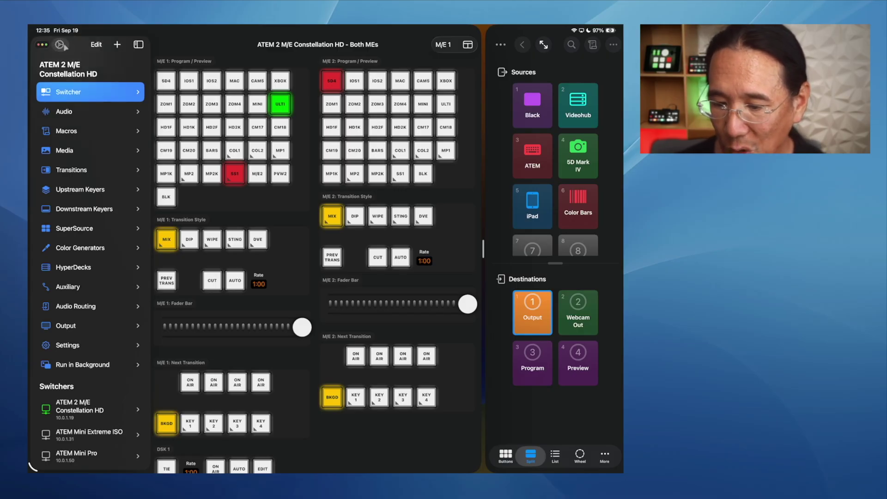
{"action": "left_click", "coordinate": [113, 232]}
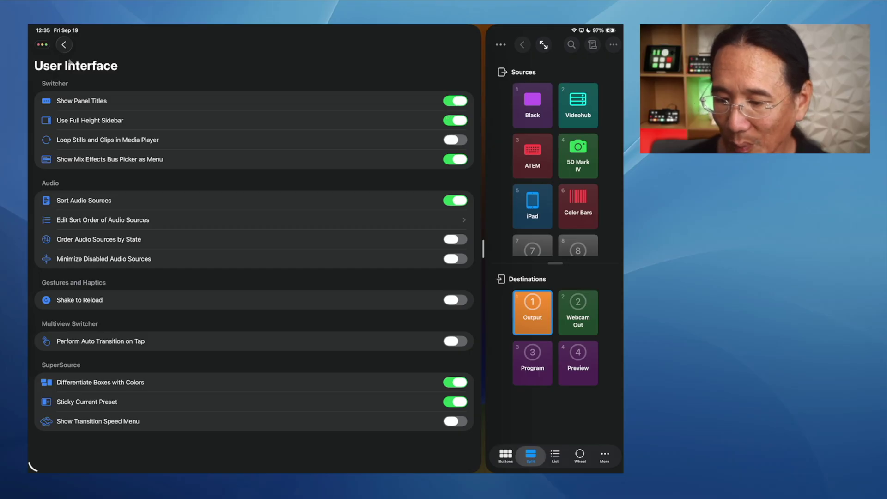
{"action": "left_click", "coordinate": [64, 44]}
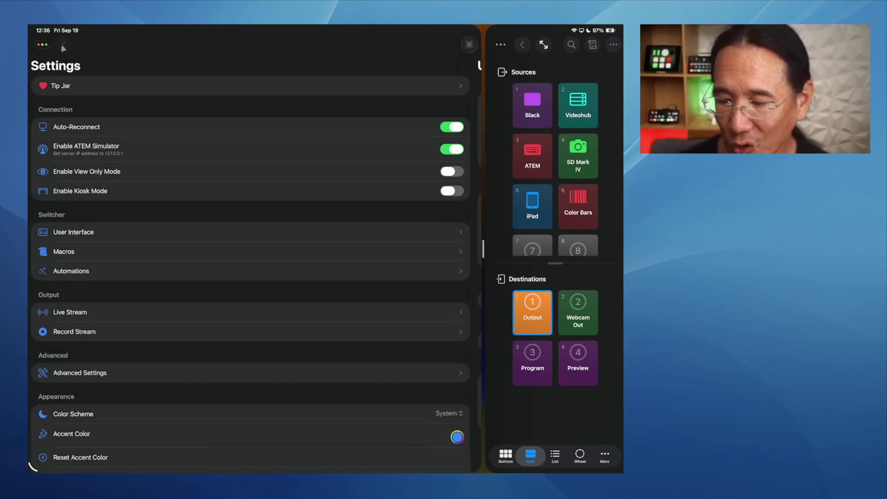
{"action": "left_click", "coordinate": [469, 45]}
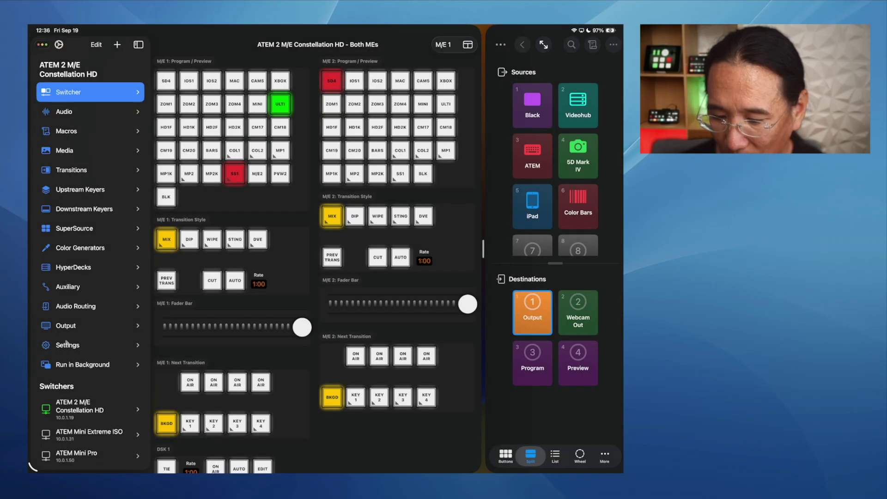
- Open the switcher settings and review the split audio input list
{"action": "left_click", "coordinate": [68, 344]}
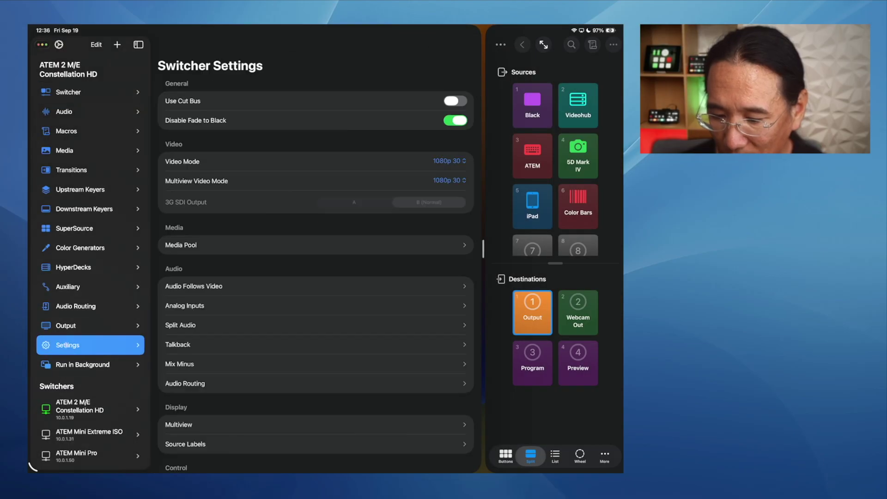
{"action": "left_click", "coordinate": [205, 324]}
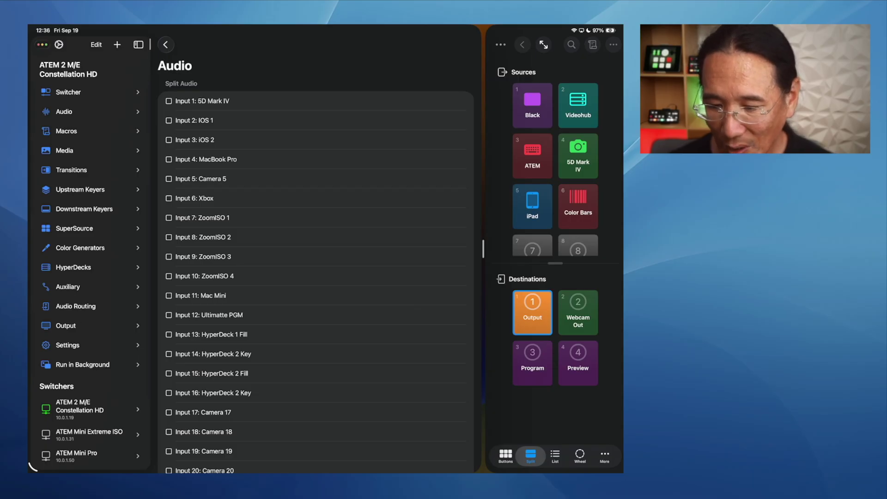
{"action": "left_click", "coordinate": [165, 44]}
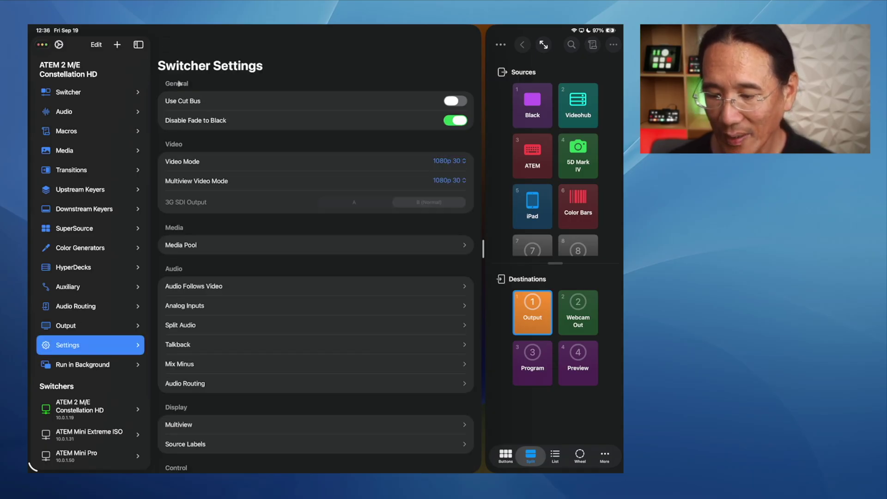
- Rename the 5D Mark IV source label from 5D5 to 5D4 and save it
{"action": "left_click", "coordinate": [199, 444]}
{"action": "left_click", "coordinate": [244, 85]}
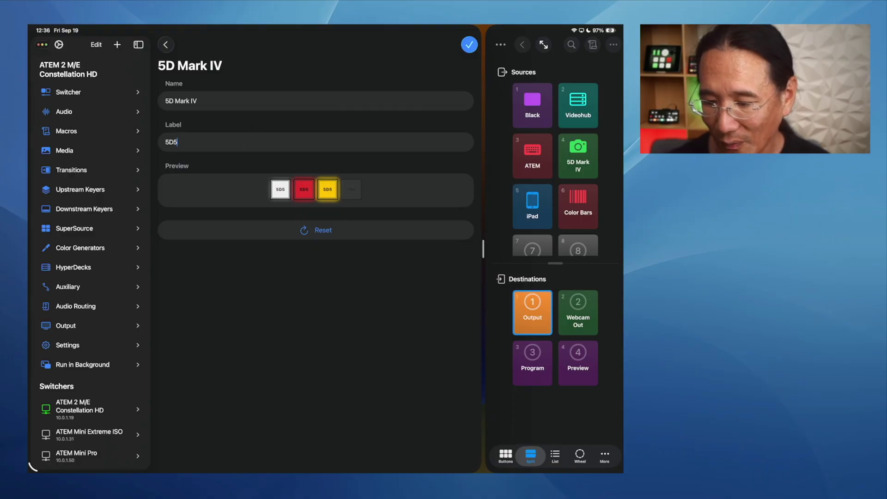
{"action": "left_click", "coordinate": [469, 45]}
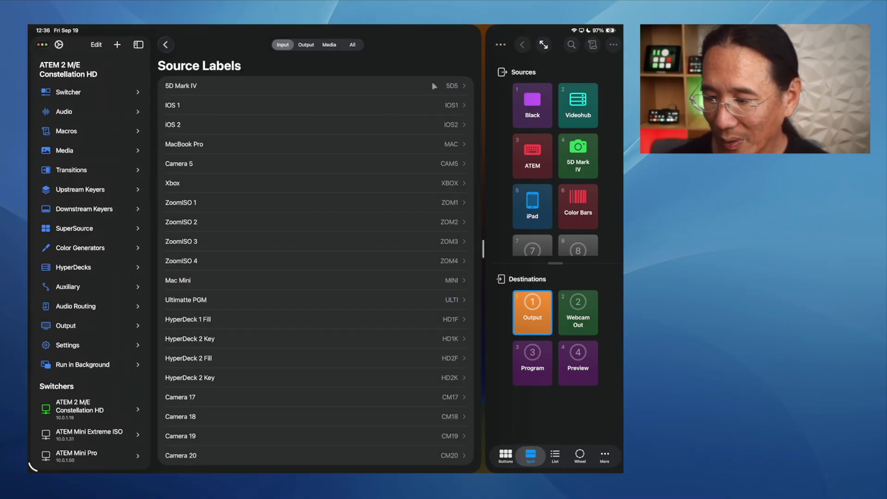
{"action": "left_click", "coordinate": [215, 86]}
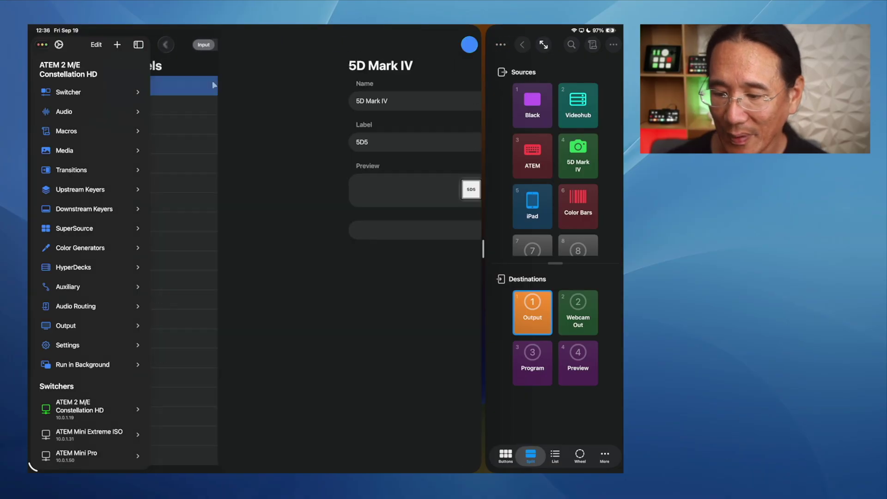
{"action": "left_click", "coordinate": [188, 143]}
{"action": "key", "text": "BackSpace"}
{"action": "type", "text": "4"}
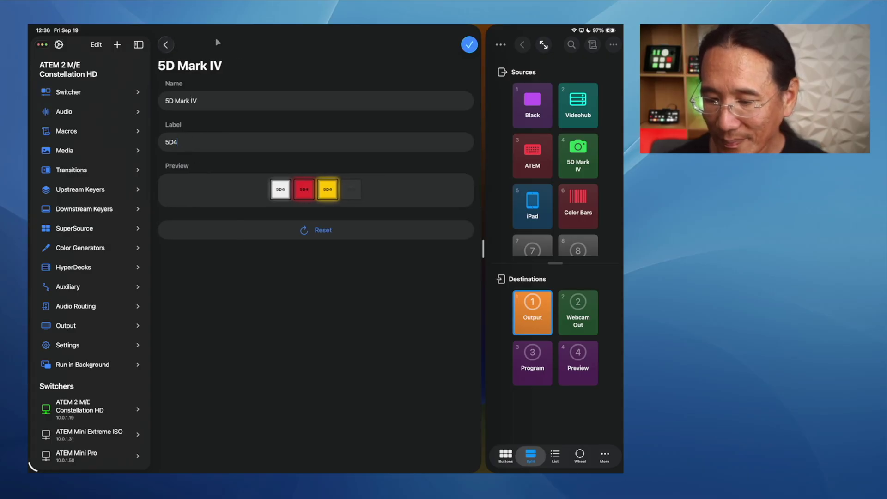
{"action": "left_click", "coordinate": [469, 45]}
{"action": "left_click", "coordinate": [165, 45]}
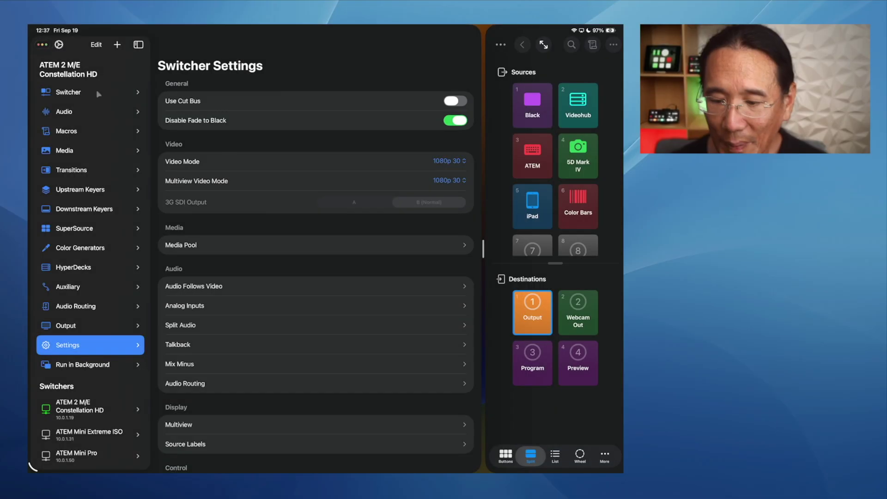
- Go back to the Both MEs switcher page, where the 5D4 source shows in both M/E rows
{"action": "left_click", "coordinate": [72, 95]}
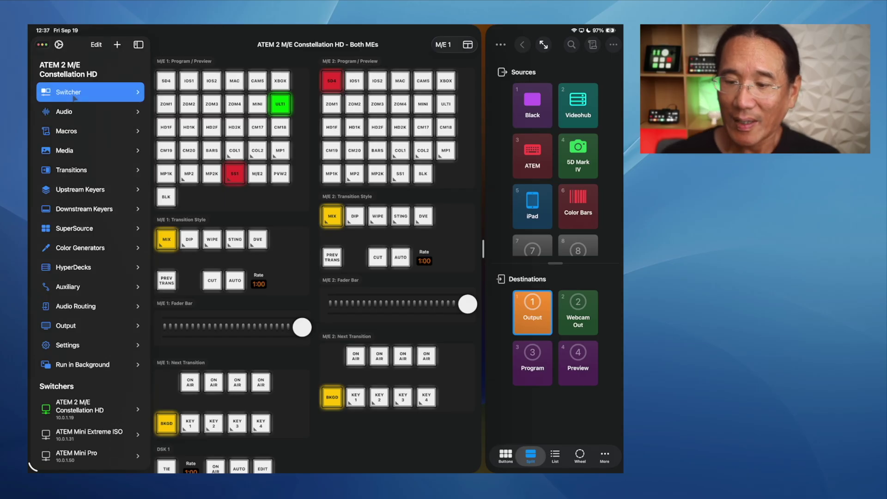
{"action": "scroll", "coordinate": [74, 98], "scroll_direction": "up", "scroll_amount": 2}
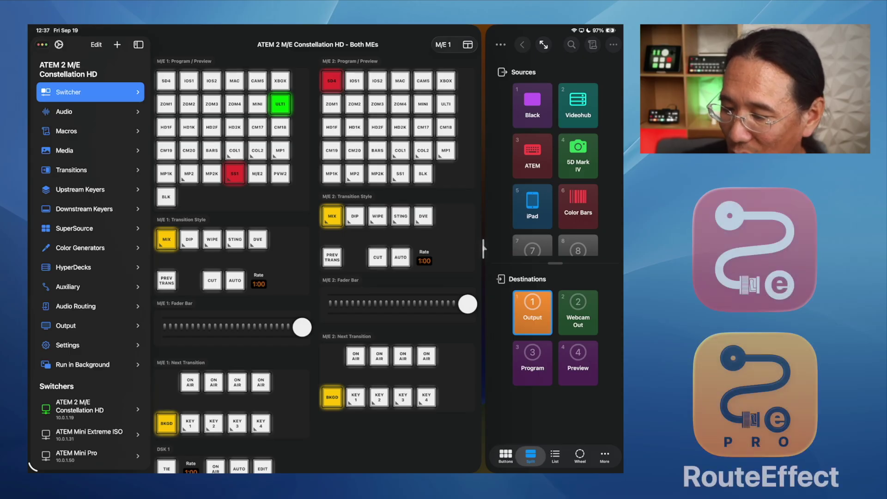
{"action": "left_click_drag", "start_coordinate": [483, 249], "coordinate": [332, 252]}
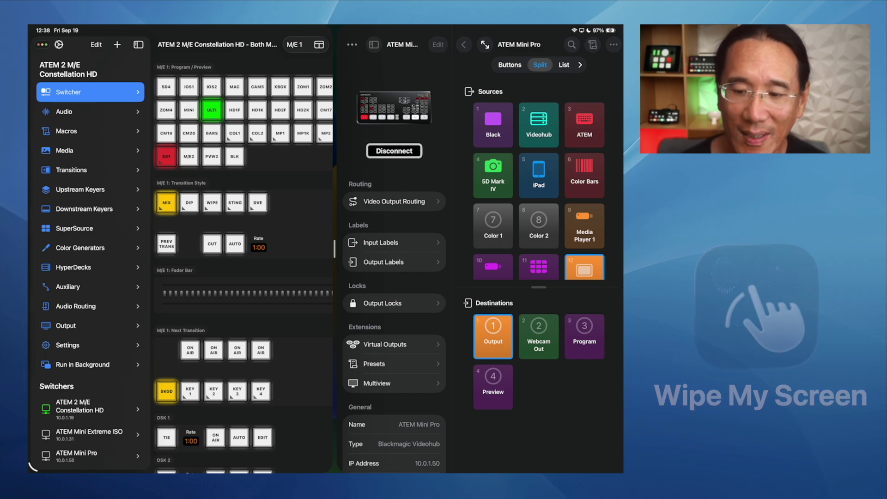
{"action": "left_click_drag", "start_coordinate": [334, 248], "coordinate": [484, 249]}
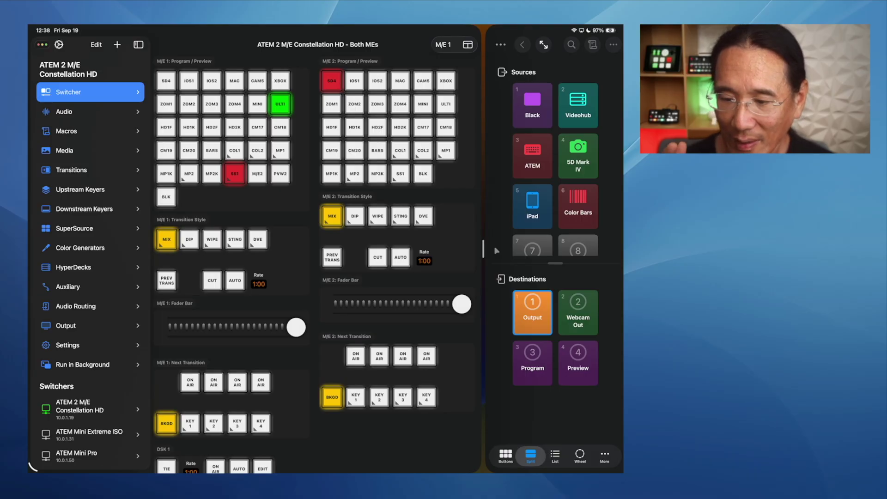